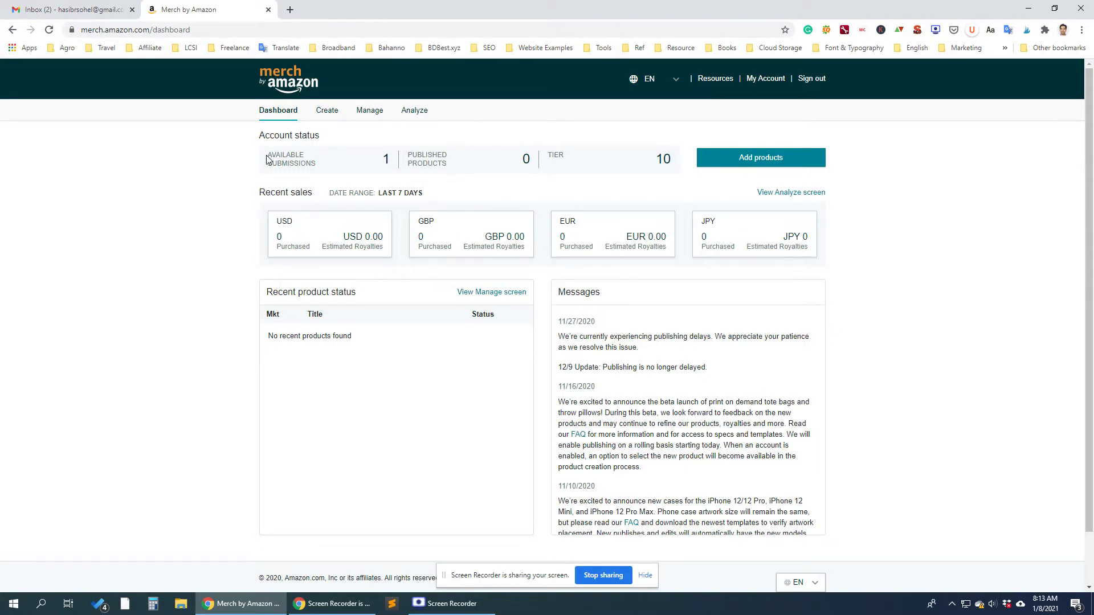
- Check the number of available submissions on the dashboard and start adding a product
{"action": "left_click_drag", "start_coordinate": [269, 155], "coordinate": [315, 165]}
{"action": "double_click", "coordinate": [382, 160]}
{"action": "left_click", "coordinate": [751, 162]}
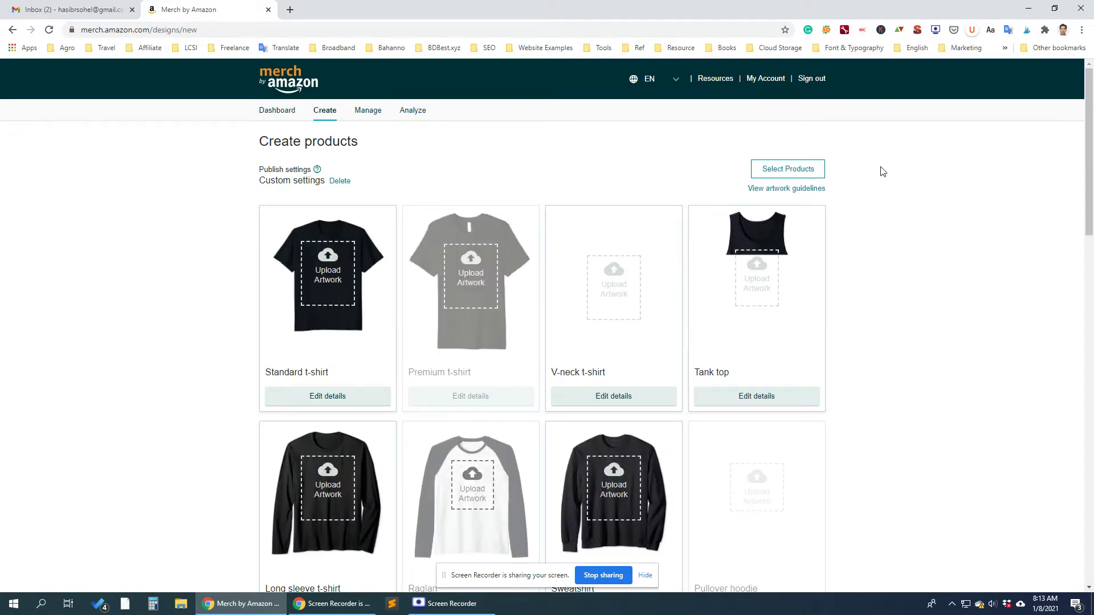
- Select all products in every marketplace for publishing the design and close the product selection
{"action": "left_click", "coordinate": [776, 173]}
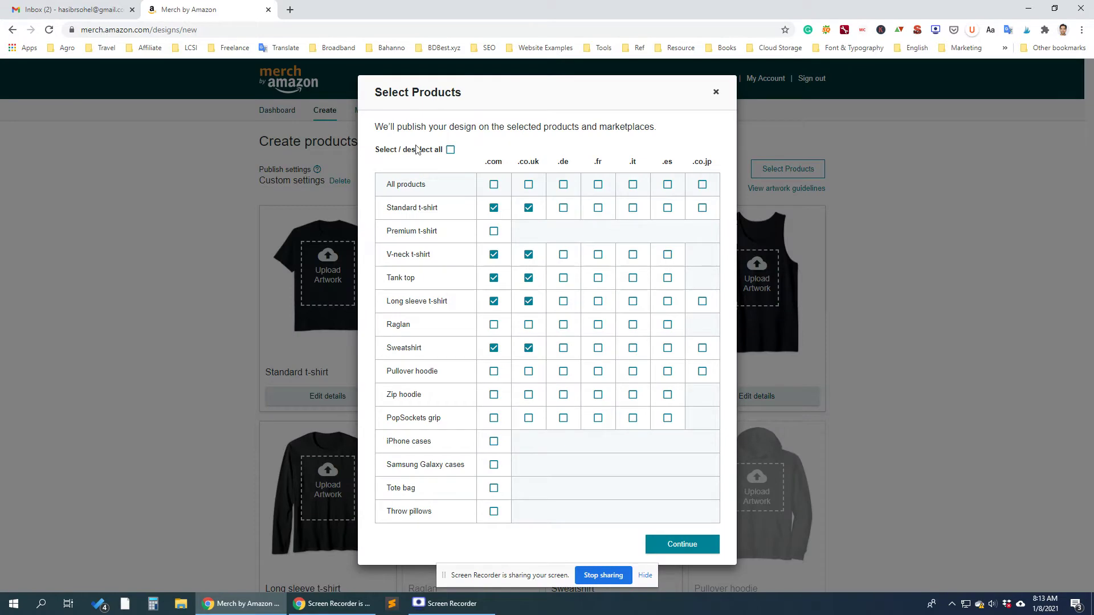
{"action": "left_click", "coordinate": [451, 151]}
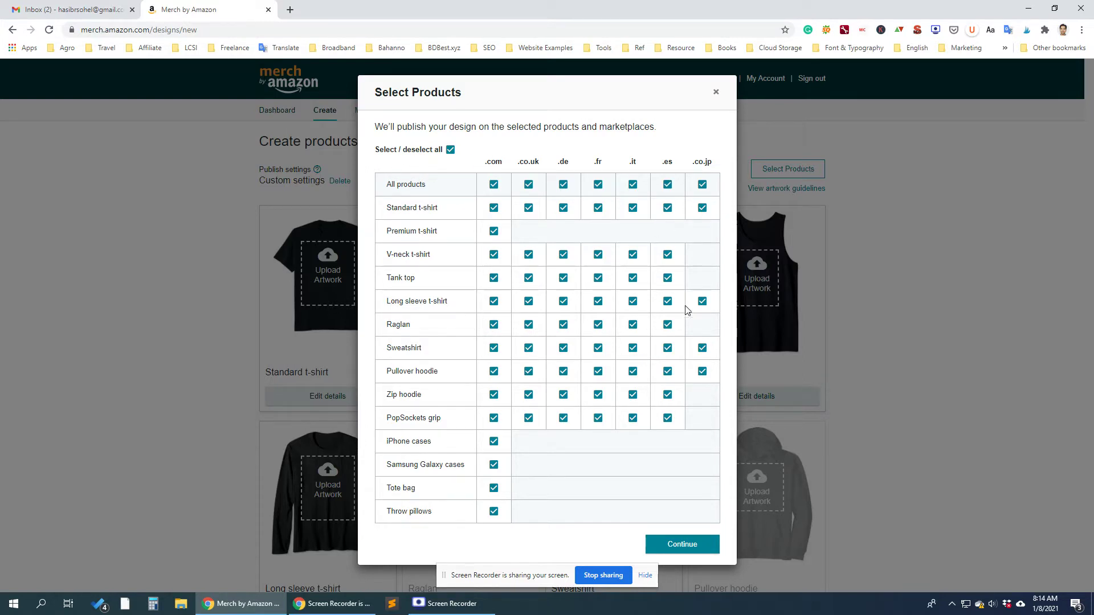
{"action": "left_click", "coordinate": [825, 372]}
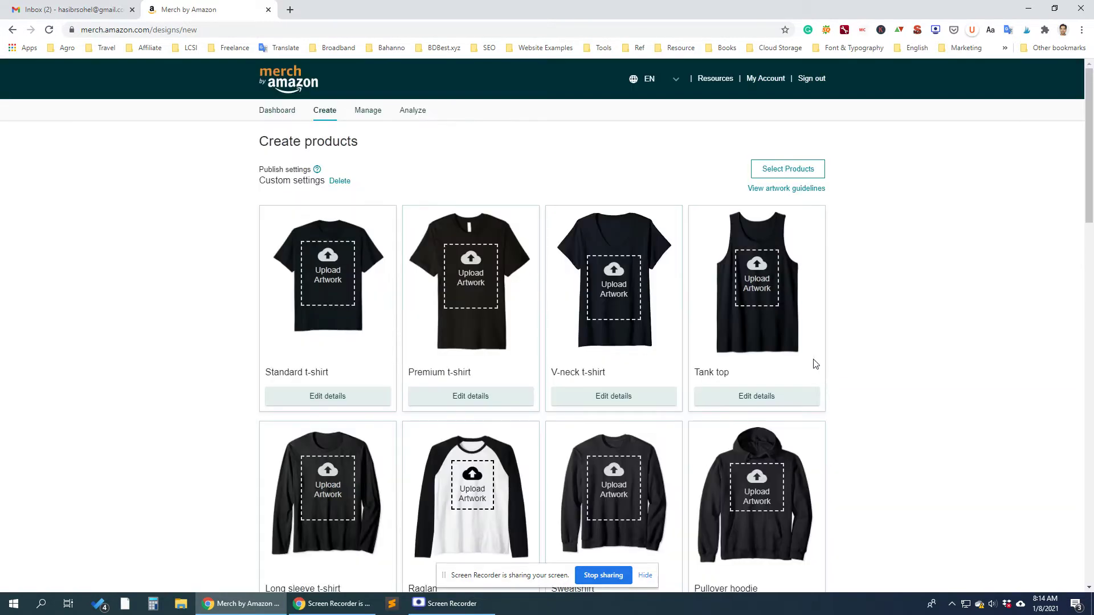
{"action": "left_click", "coordinate": [330, 275]}
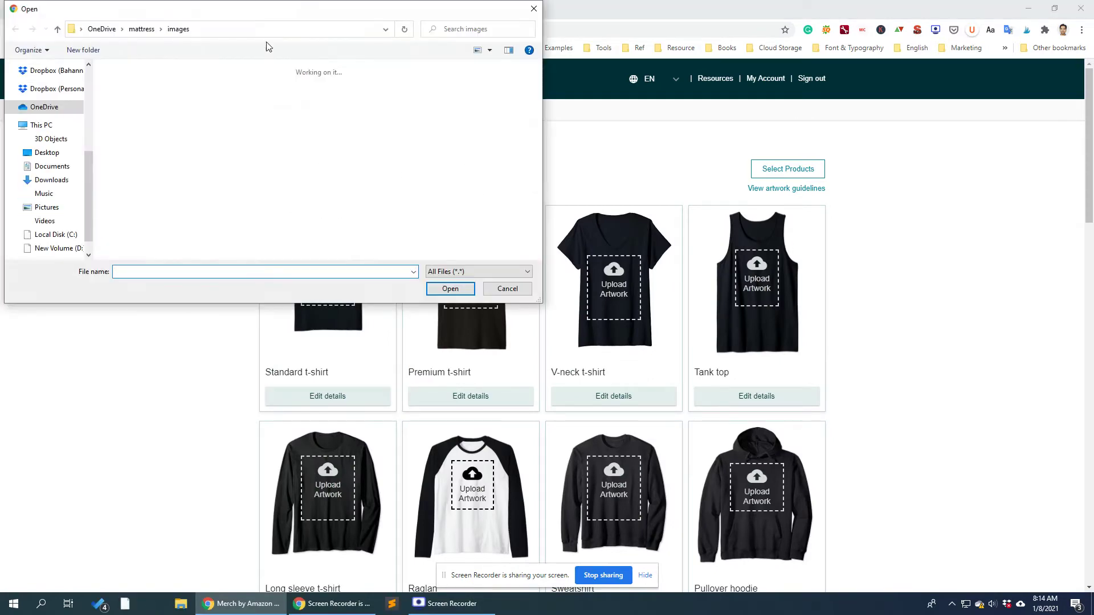
{"action": "left_click_drag", "start_coordinate": [281, 18], "coordinate": [694, 144]}
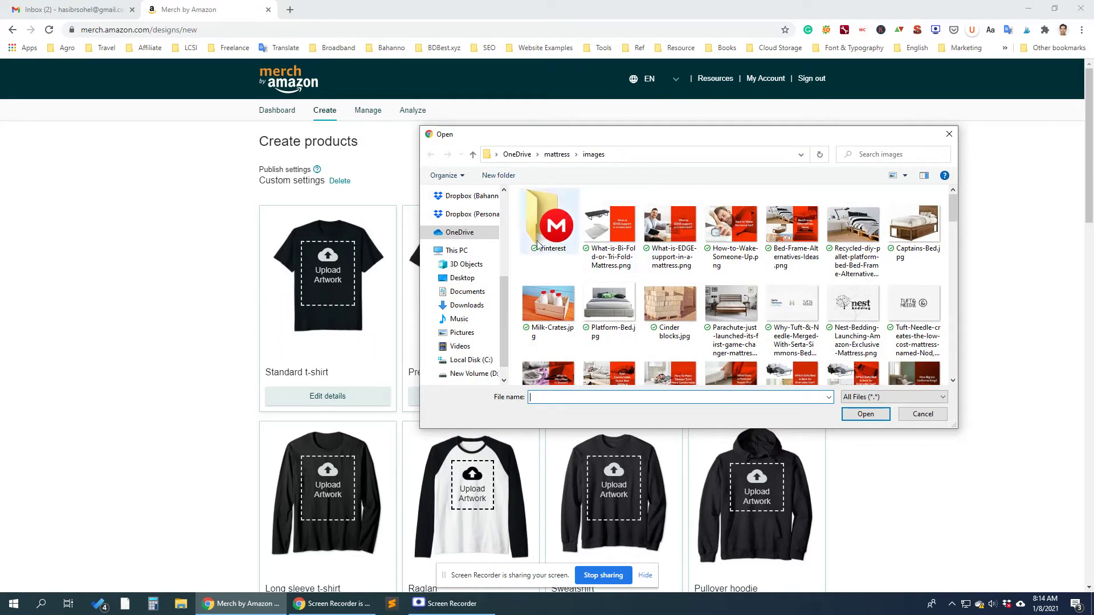
{"action": "scroll", "coordinate": [466, 216], "scroll_direction": "up", "scroll_amount": 2}
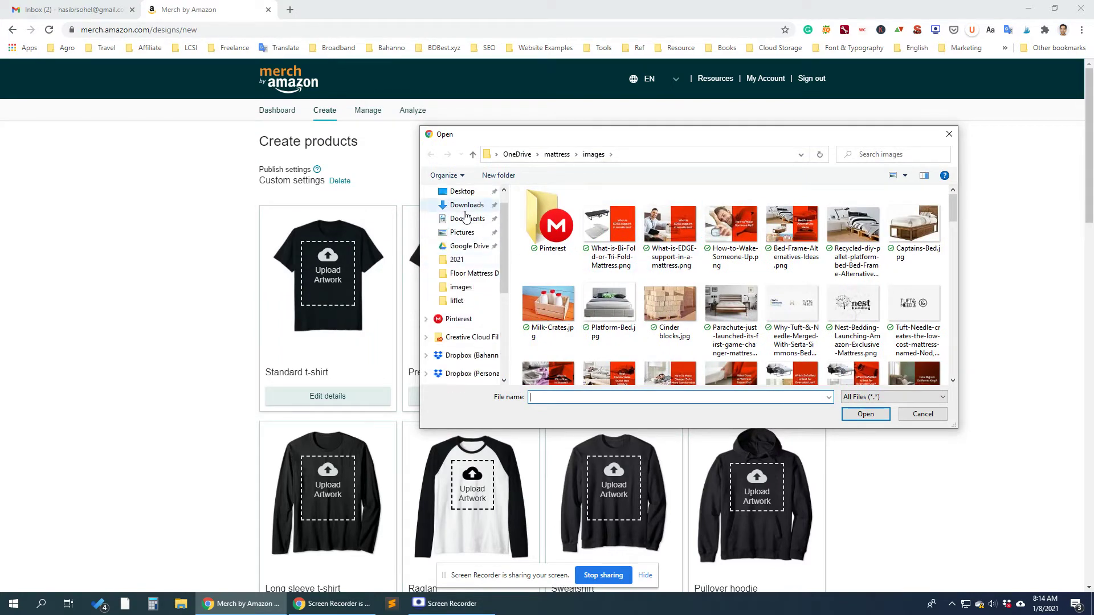
{"action": "left_click", "coordinate": [461, 191]}
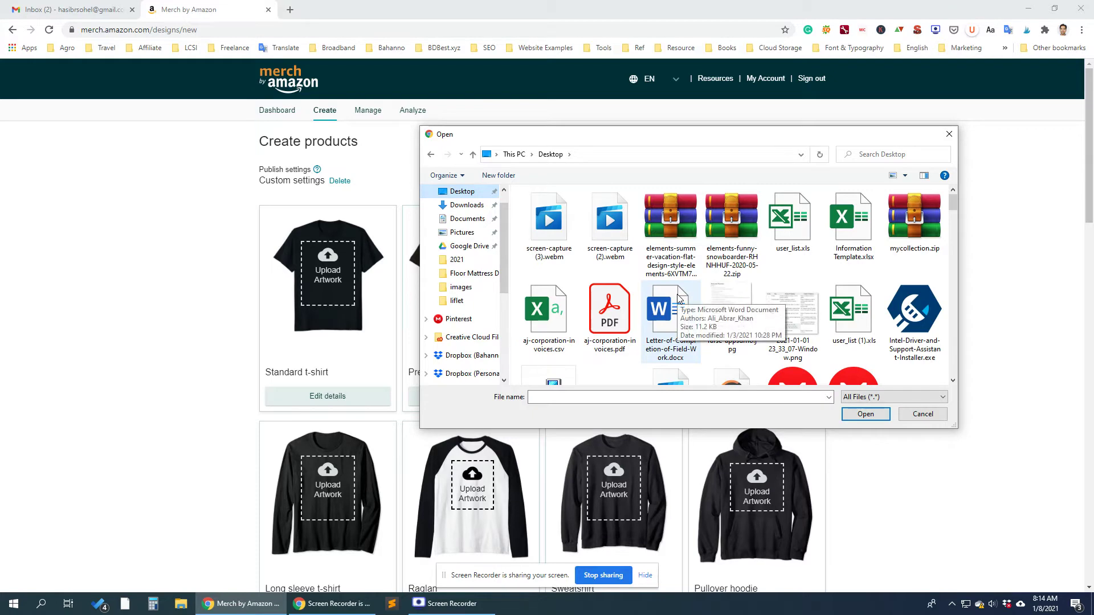
{"action": "scroll", "coordinate": [849, 334], "scroll_direction": "down", "scroll_amount": 2}
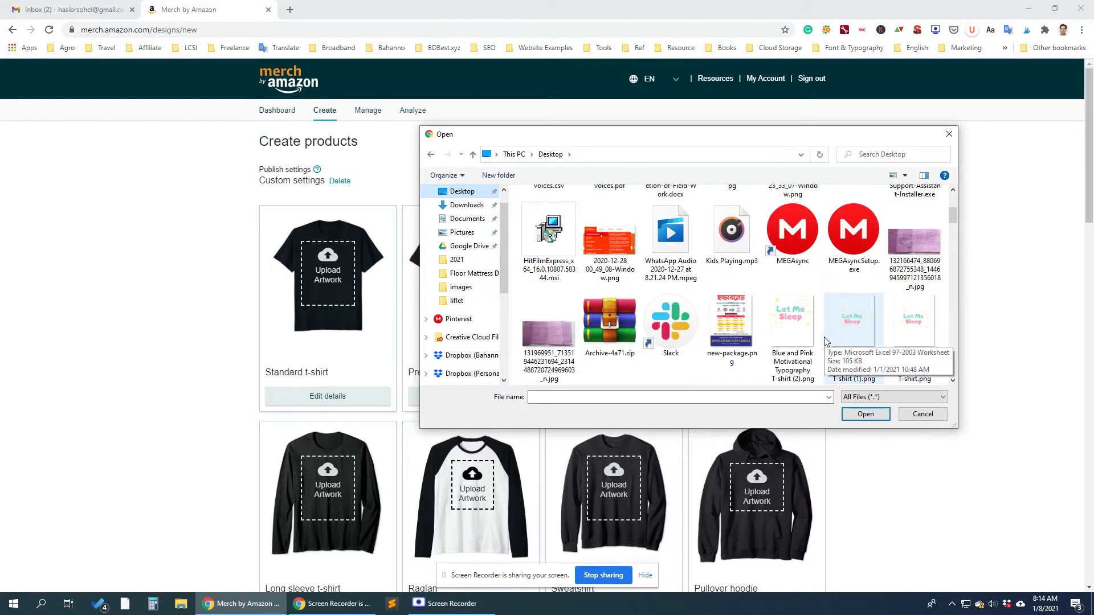
{"action": "scroll", "coordinate": [826, 341], "scroll_direction": "up", "scroll_amount": 1}
{"action": "left_click", "coordinate": [923, 415]}
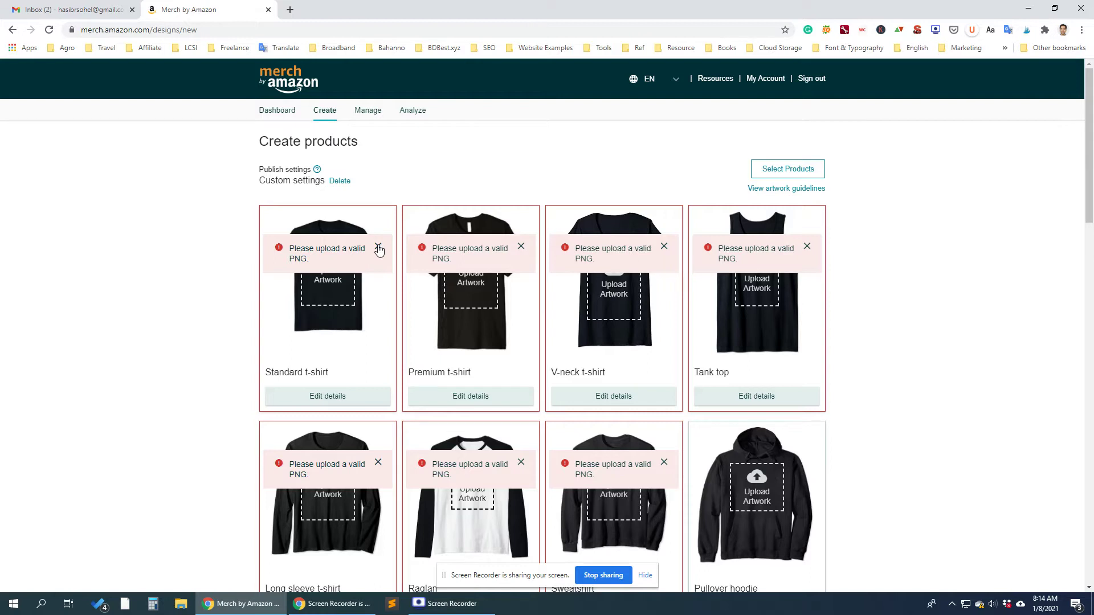
{"action": "left_click", "coordinate": [379, 249]}
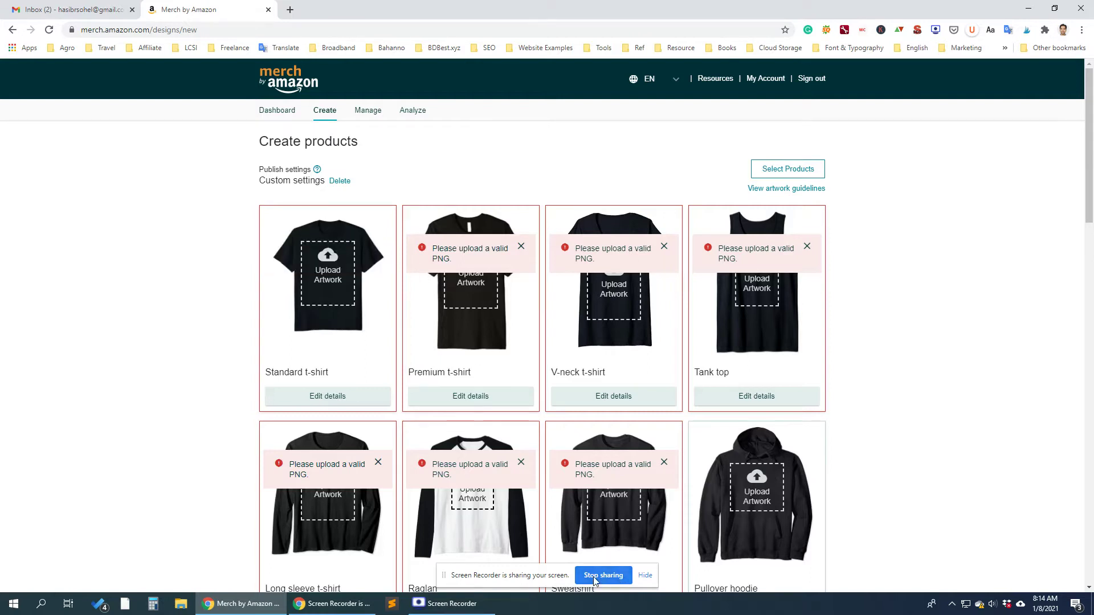
{"action": "left_click", "coordinate": [446, 579]}
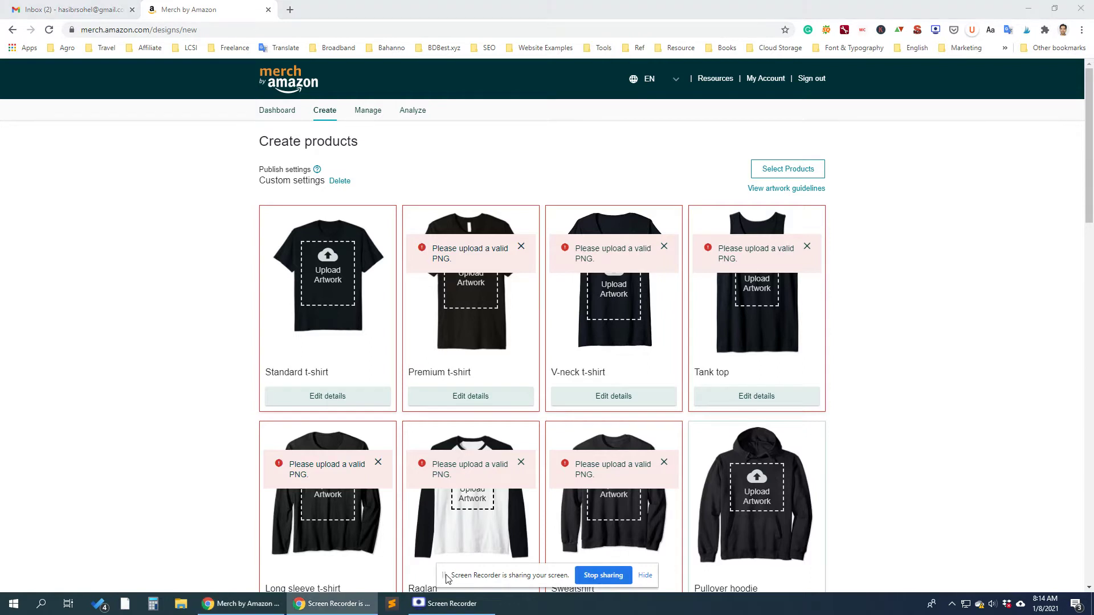
{"action": "left_click", "coordinate": [452, 603]}
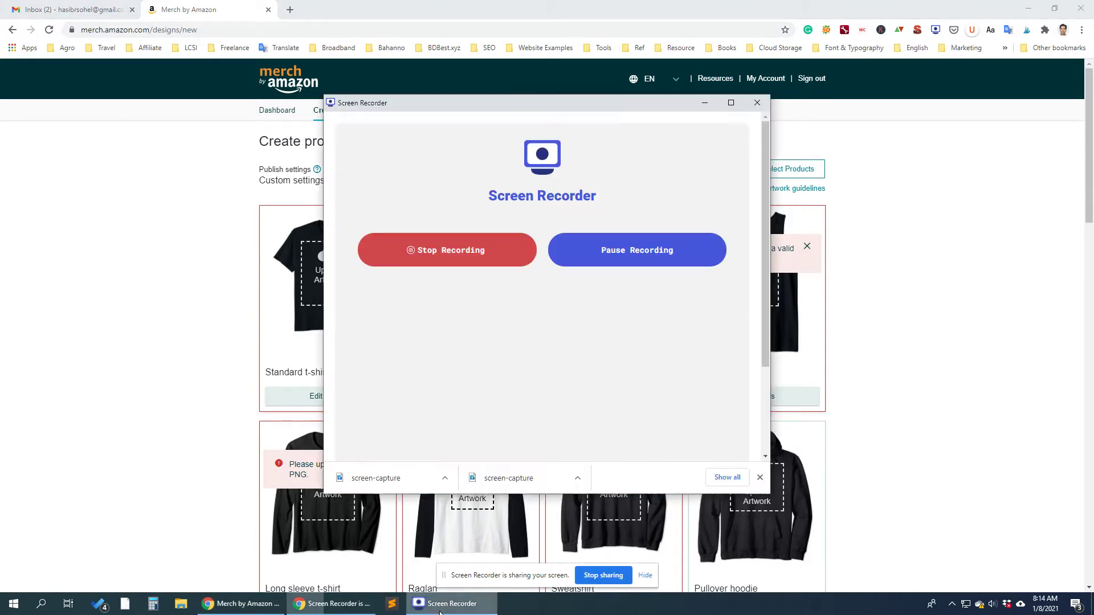
{"action": "left_click", "coordinate": [627, 262]}
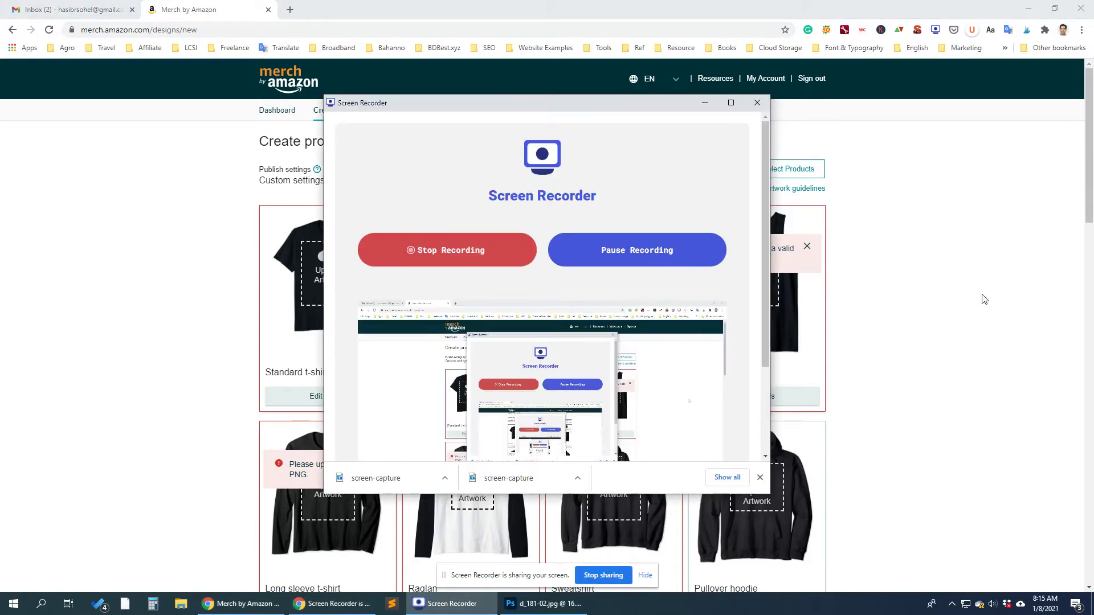
{"action": "left_click", "coordinate": [984, 298]}
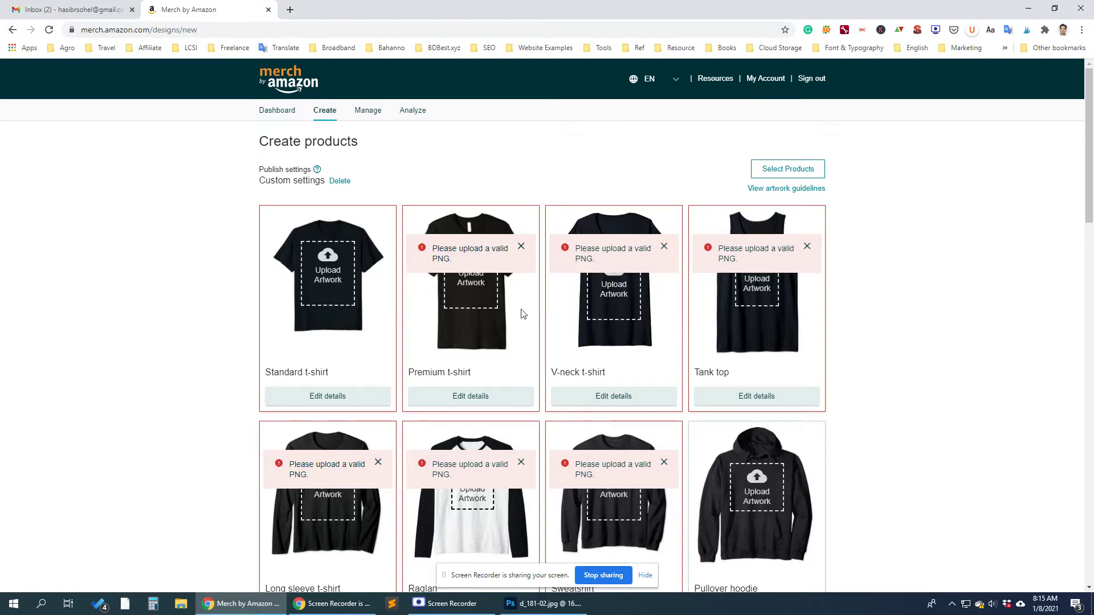
- Try to upload d_181-02.png from the Desktop folder as the artwork for the standard t-shirt
{"action": "left_click", "coordinate": [335, 275]}
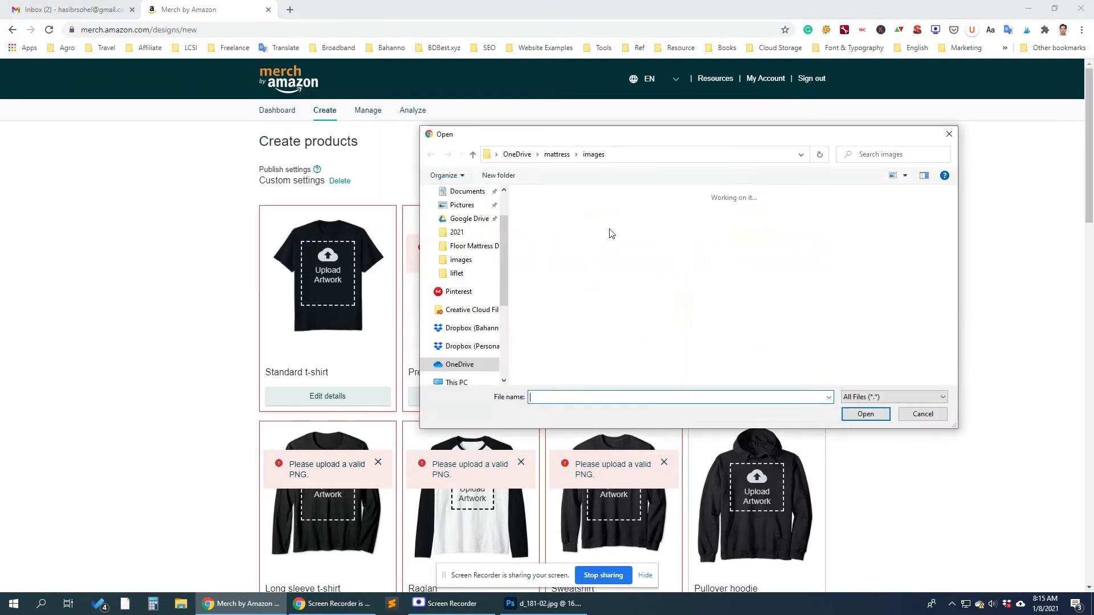
{"action": "left_click", "coordinate": [462, 206]}
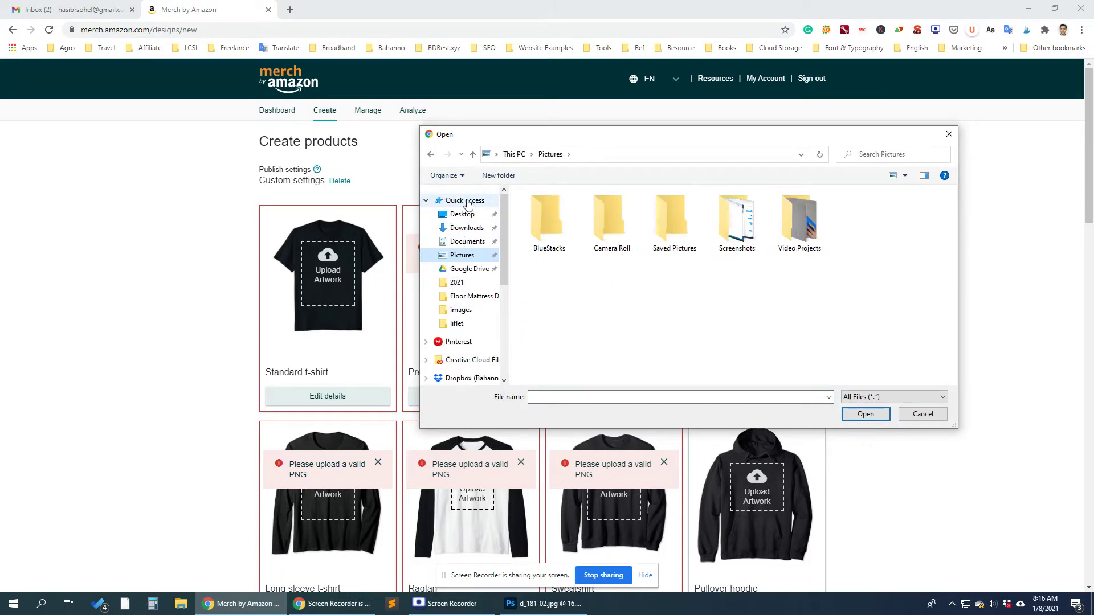
{"action": "left_click", "coordinate": [463, 214]}
{"action": "left_click", "coordinate": [552, 225]}
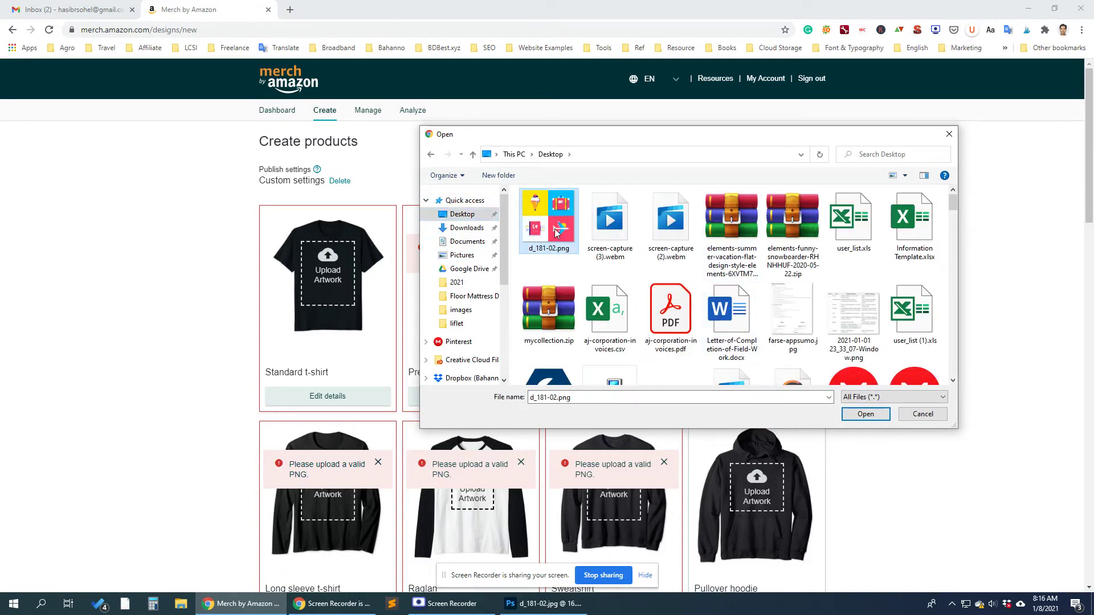
{"action": "double_click", "coordinate": [554, 221]}
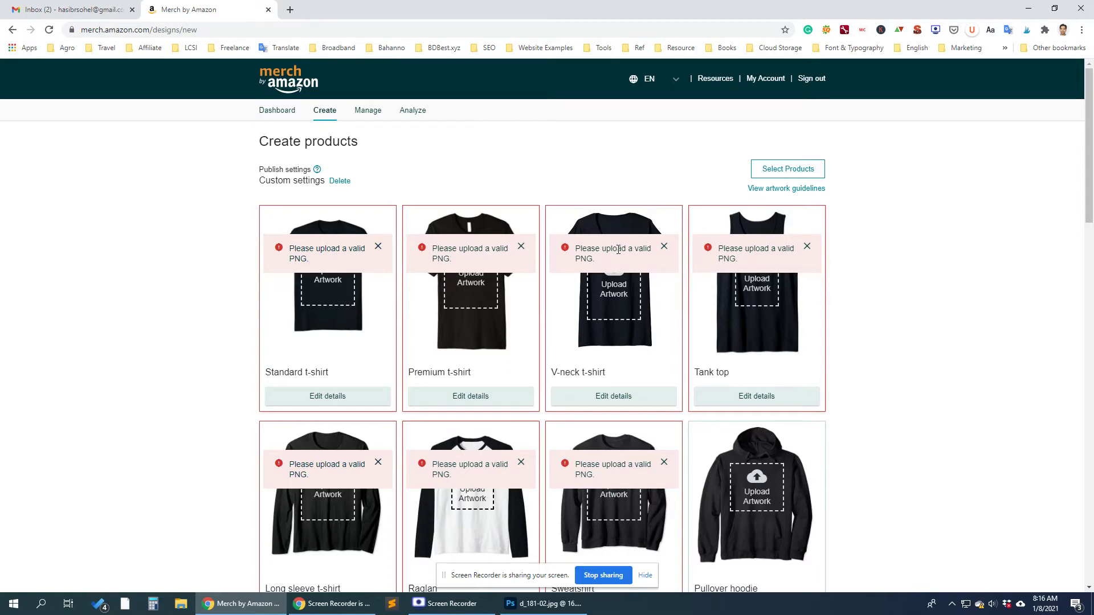
- Open the artwork guidelines and read the colour, format and file size specifications for artwork files
{"action": "scroll", "coordinate": [618, 249], "scroll_direction": "down", "scroll_amount": 13}
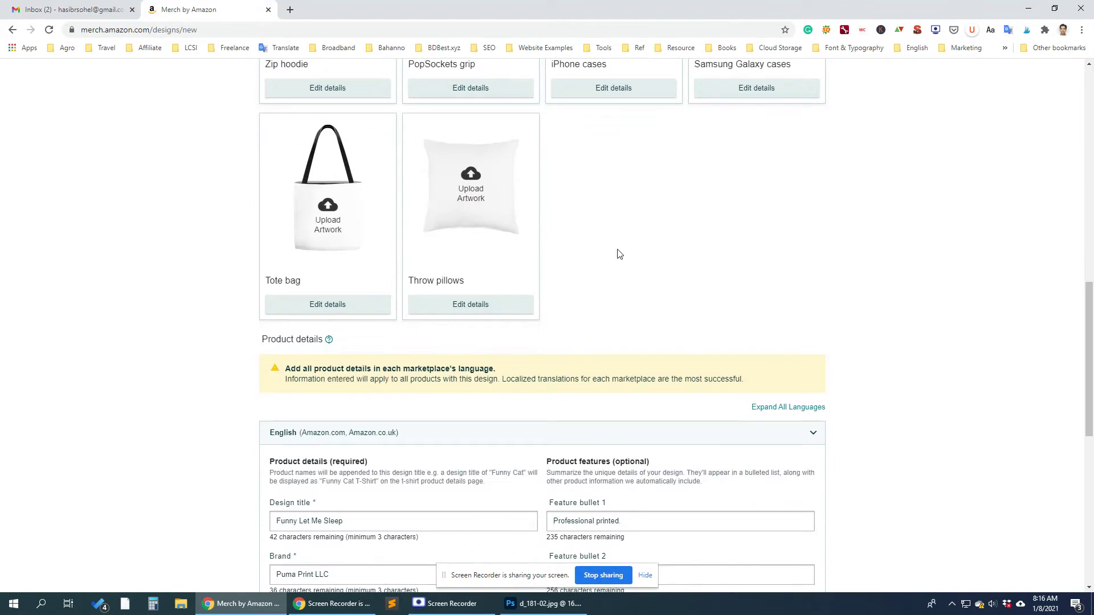
{"action": "scroll", "coordinate": [712, 274], "scroll_direction": "up", "scroll_amount": 15}
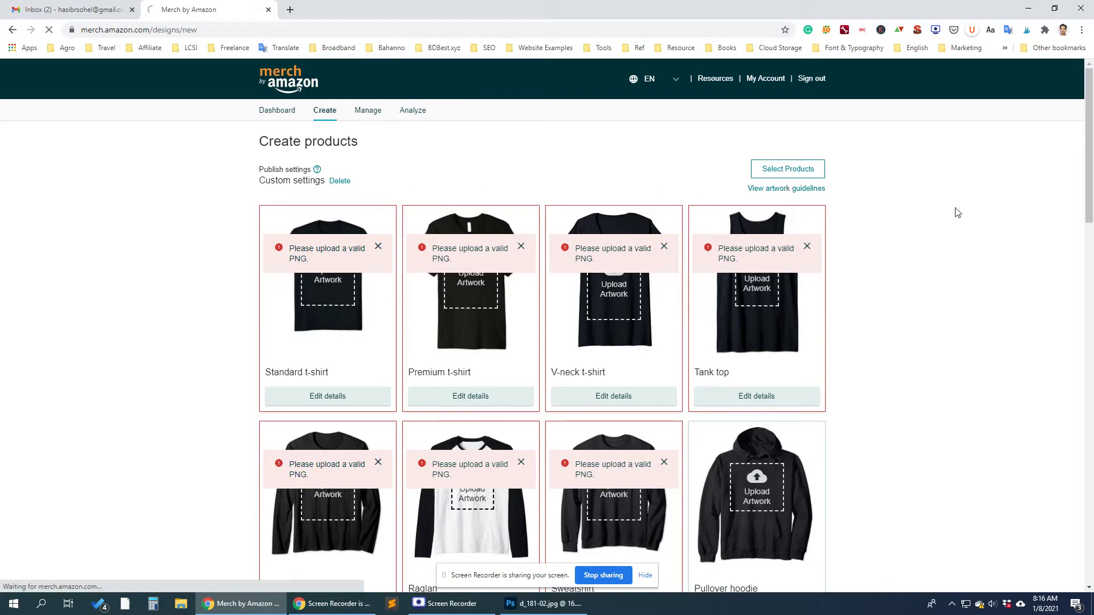
{"action": "left_click", "coordinate": [810, 189]}
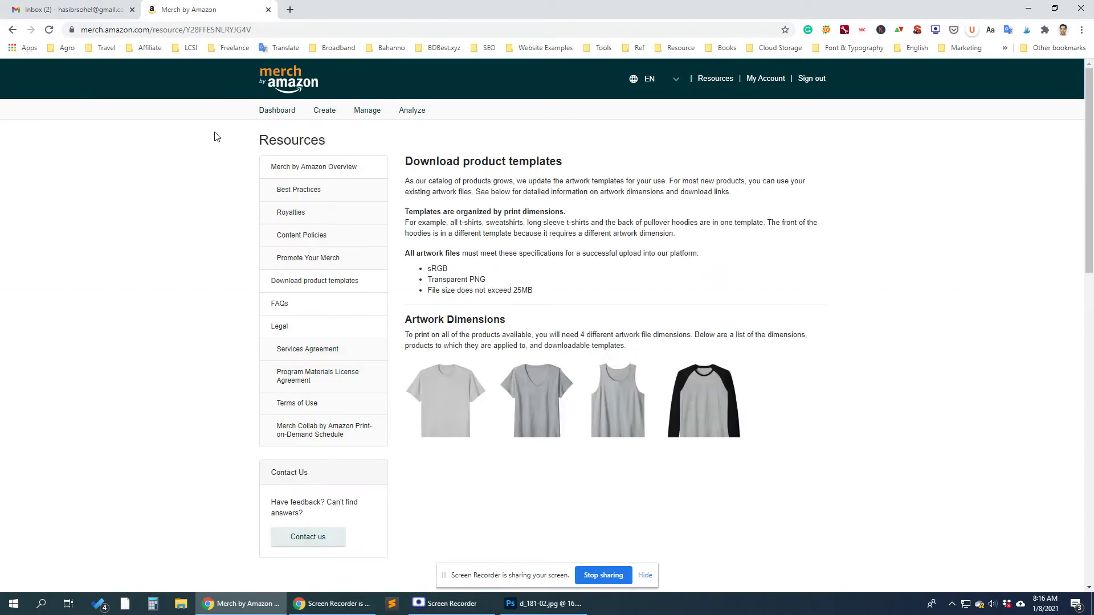
{"action": "double_click", "coordinate": [433, 270]}
{"action": "left_click_drag", "start_coordinate": [465, 279], "coordinate": [542, 298]}
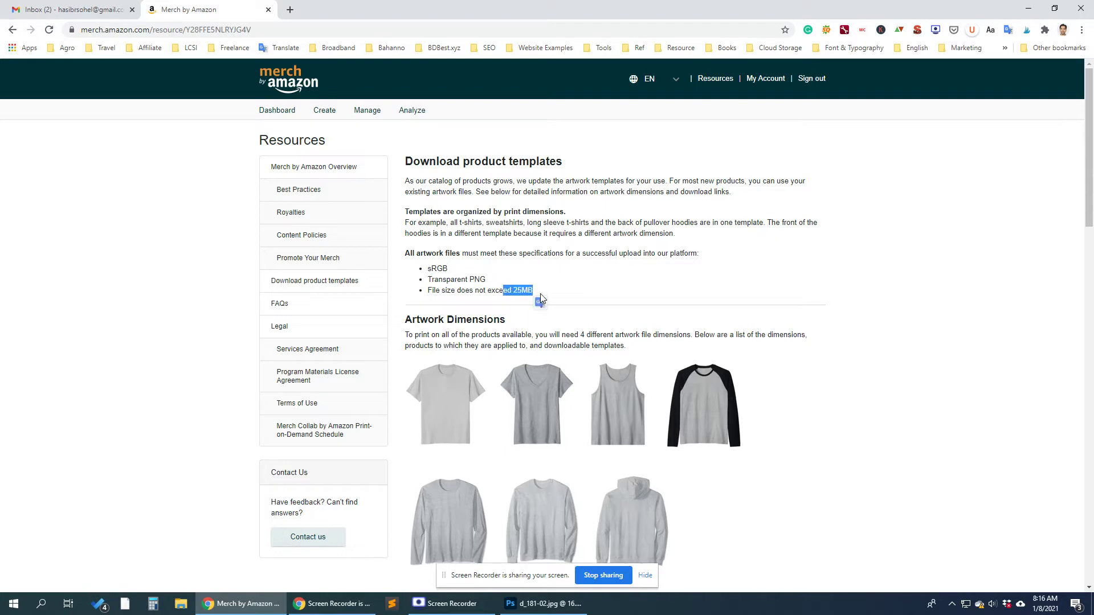
{"action": "left_click", "coordinate": [659, 298]}
- Look up the required artwork dimensions for t-shirts in the product template resources
{"action": "scroll", "coordinate": [661, 298], "scroll_direction": "down", "scroll_amount": 7}
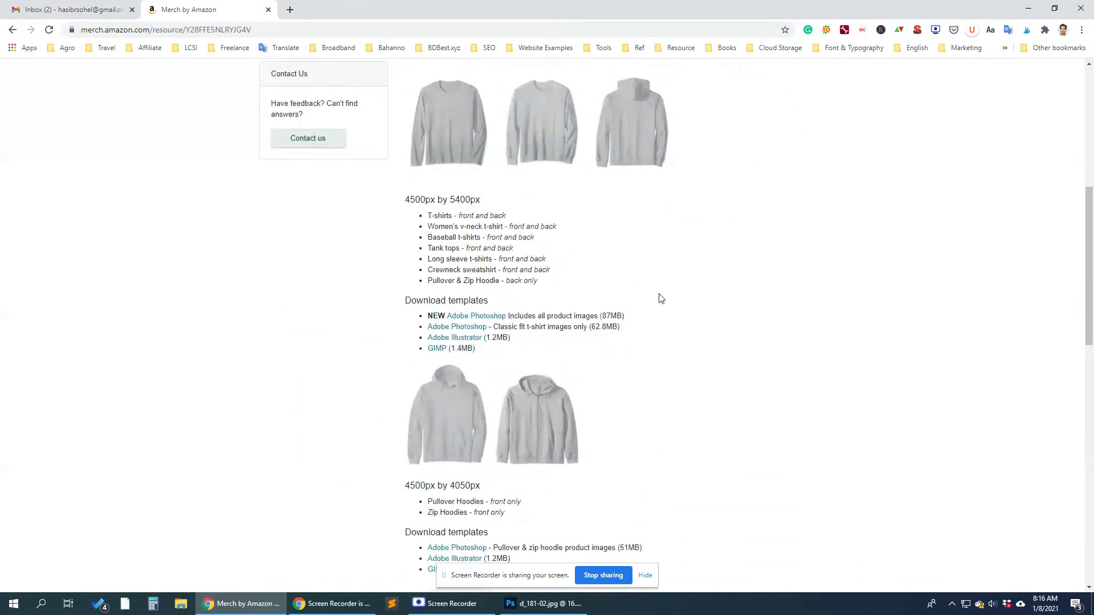
{"action": "scroll", "coordinate": [660, 298], "scroll_direction": "down", "scroll_amount": 1}
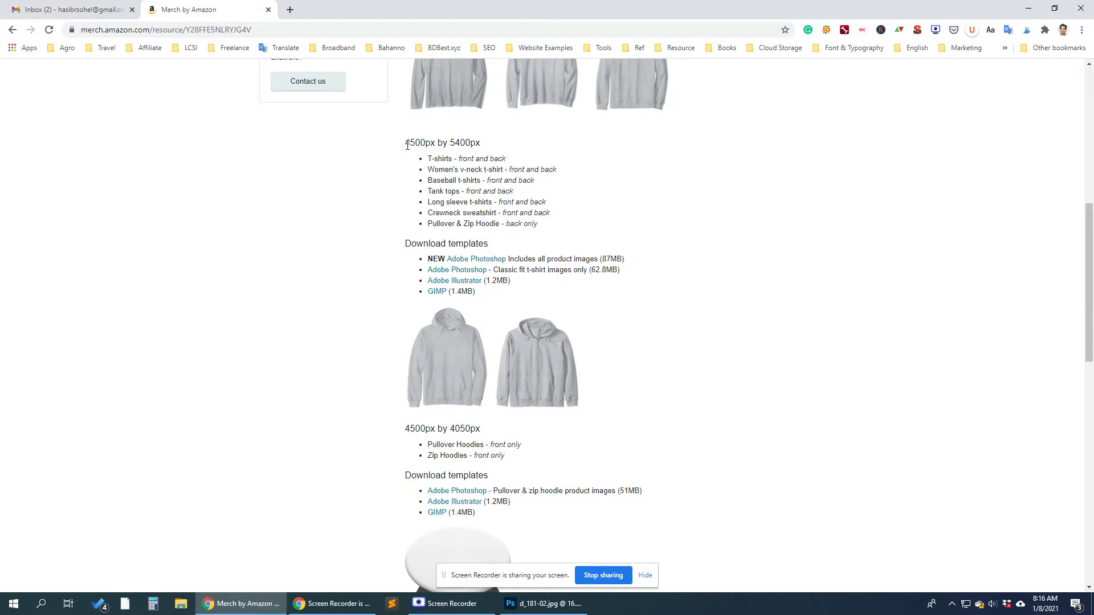
{"action": "left_click_drag", "start_coordinate": [408, 146], "coordinate": [435, 146]}
{"action": "left_click", "coordinate": [440, 147]}
{"action": "left_click_drag", "start_coordinate": [406, 146], "coordinate": [485, 150]}
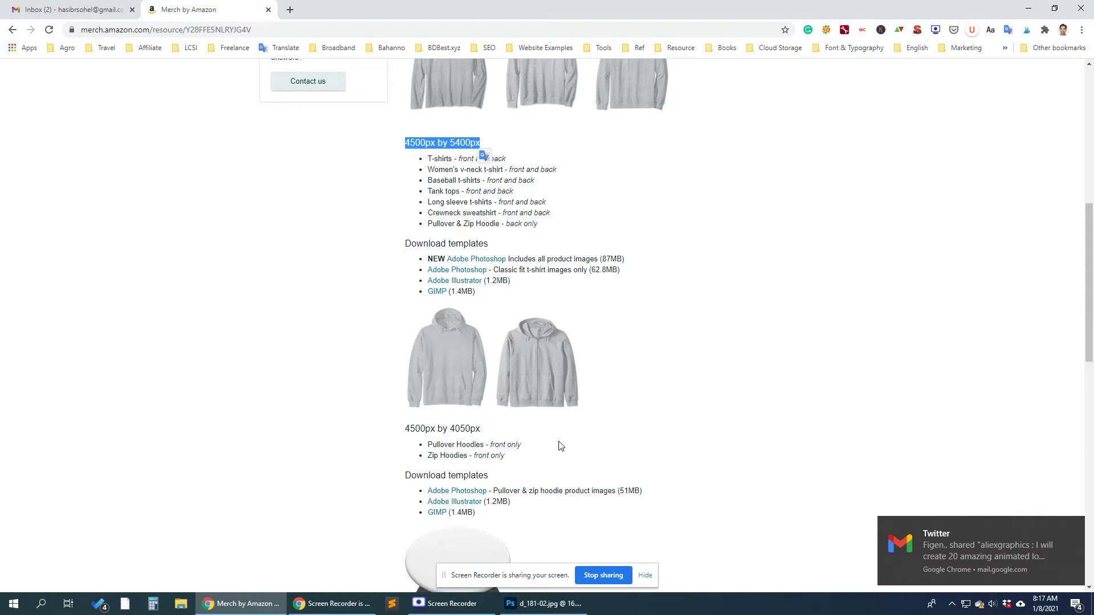
- Switch to Photoshop and check the pixel dimensions of the open d_181-02.jpg image
{"action": "left_click", "coordinate": [567, 608]}
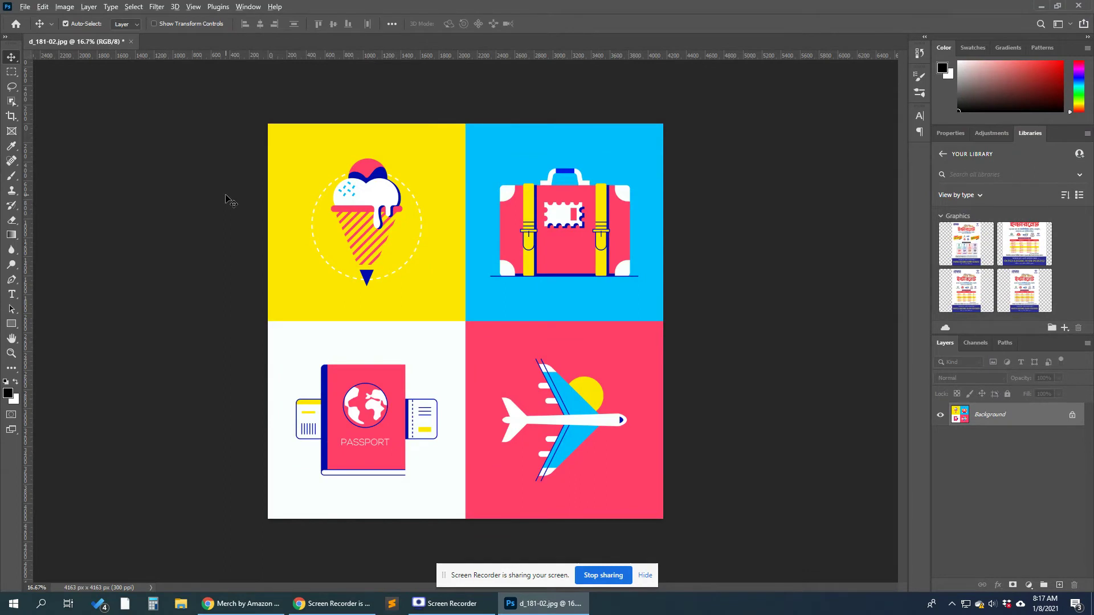
{"action": "key", "text": "ctrl+alt+i"}
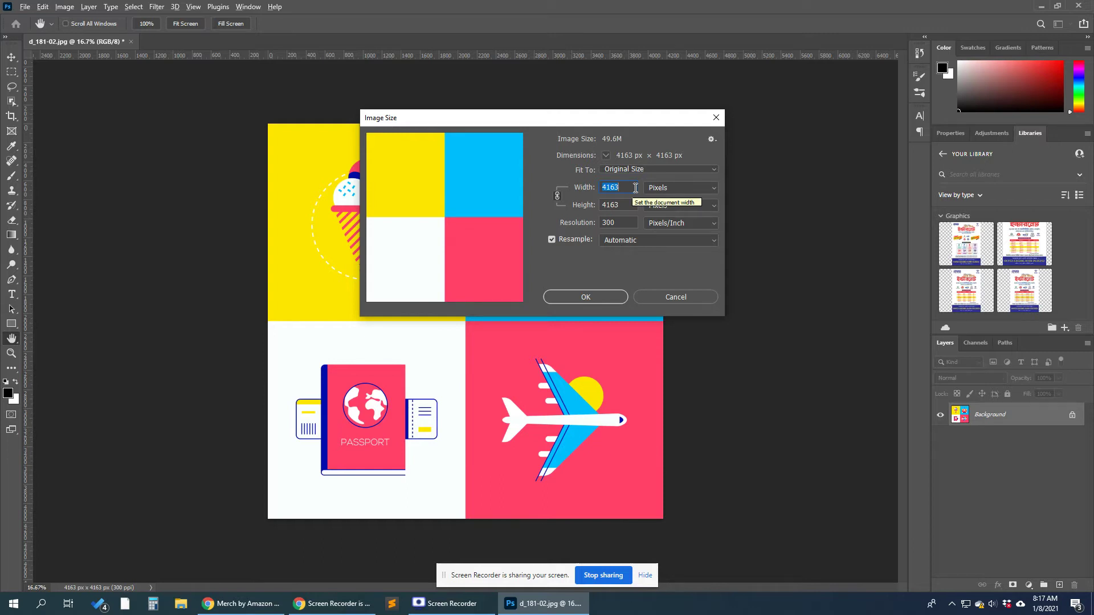
{"action": "key", "text": "Escape"}
{"action": "key", "text": "v"}
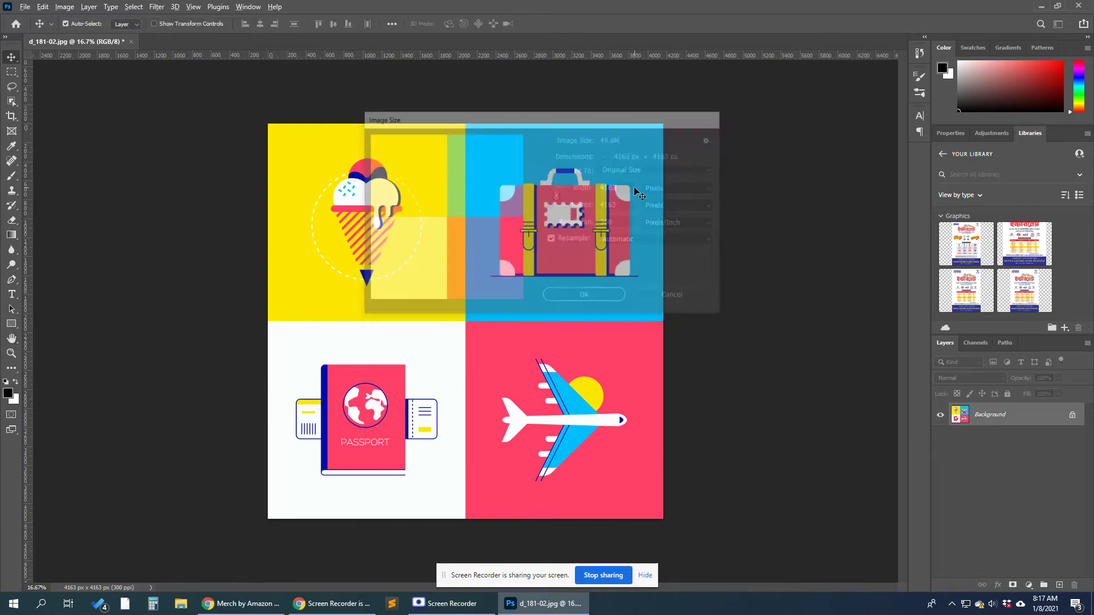
- Set up a crop of the image with a 4500 by 5000 ratio
{"action": "key", "text": "c"}
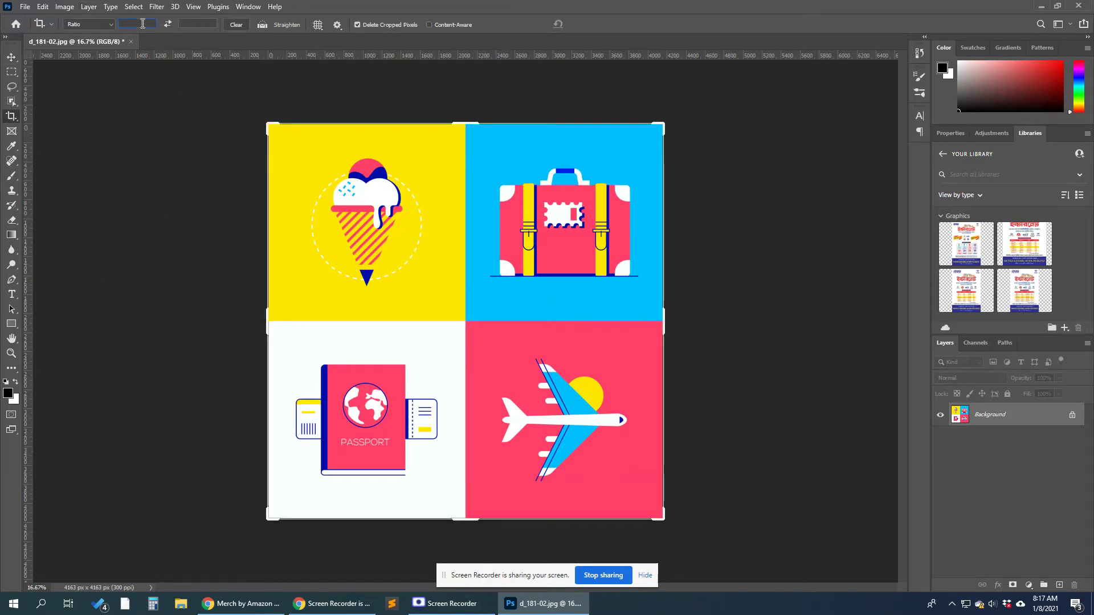
{"action": "type", "text": "4500"}
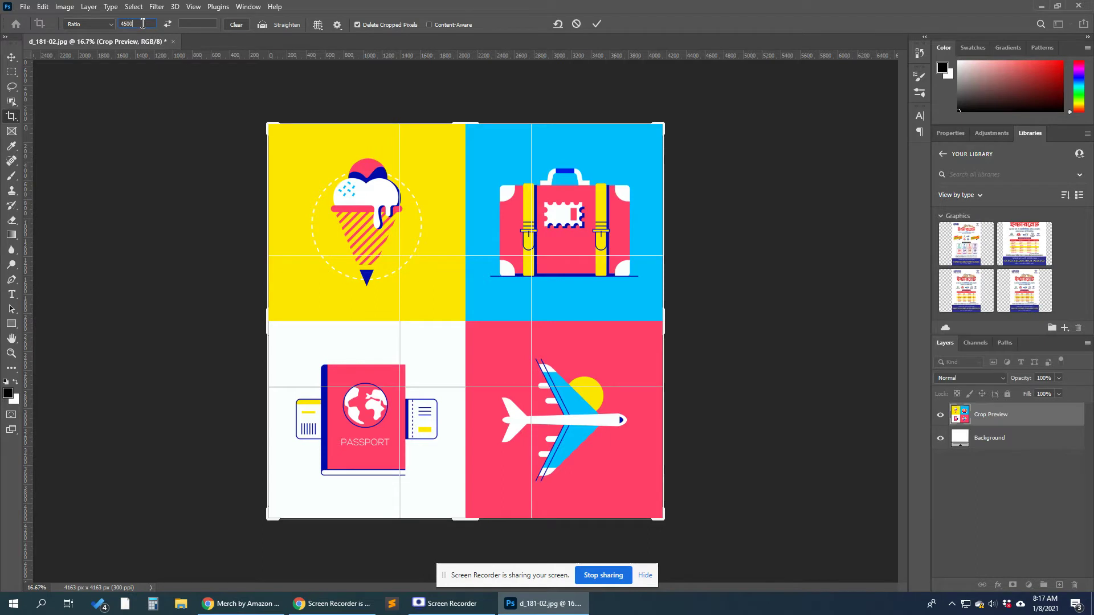
{"action": "type", "text": "500"}
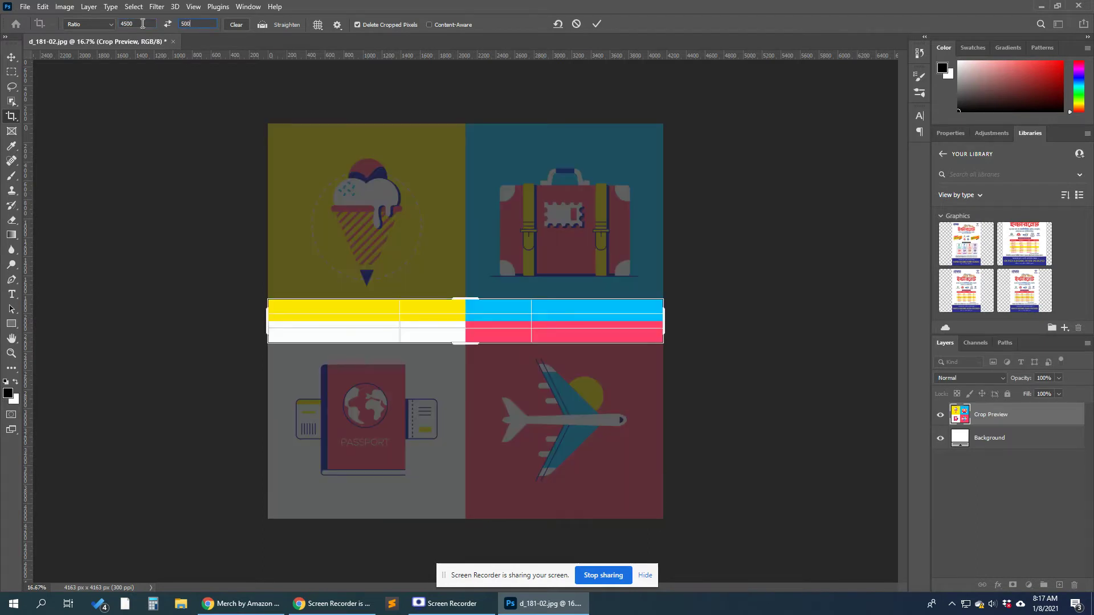
{"action": "type", "text": "0"}
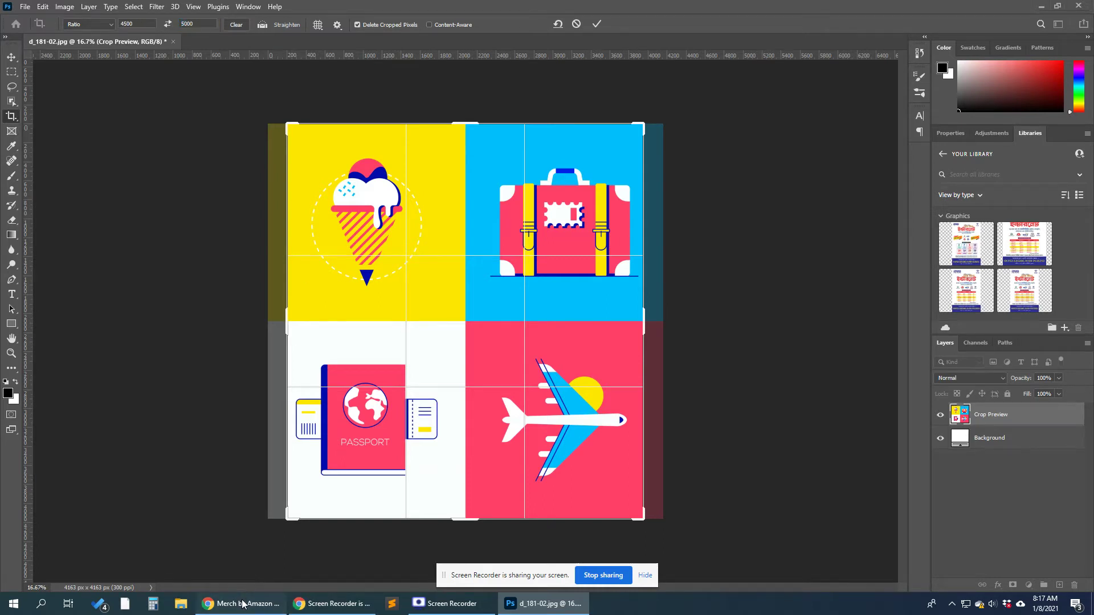
- Recheck the t-shirt artwork dimensions on the Merch by Amazon resources page and return to the crop in Photoshop
{"action": "left_click", "coordinate": [219, 602]}
{"action": "scroll", "coordinate": [399, 234], "scroll_direction": "up", "scroll_amount": 2}
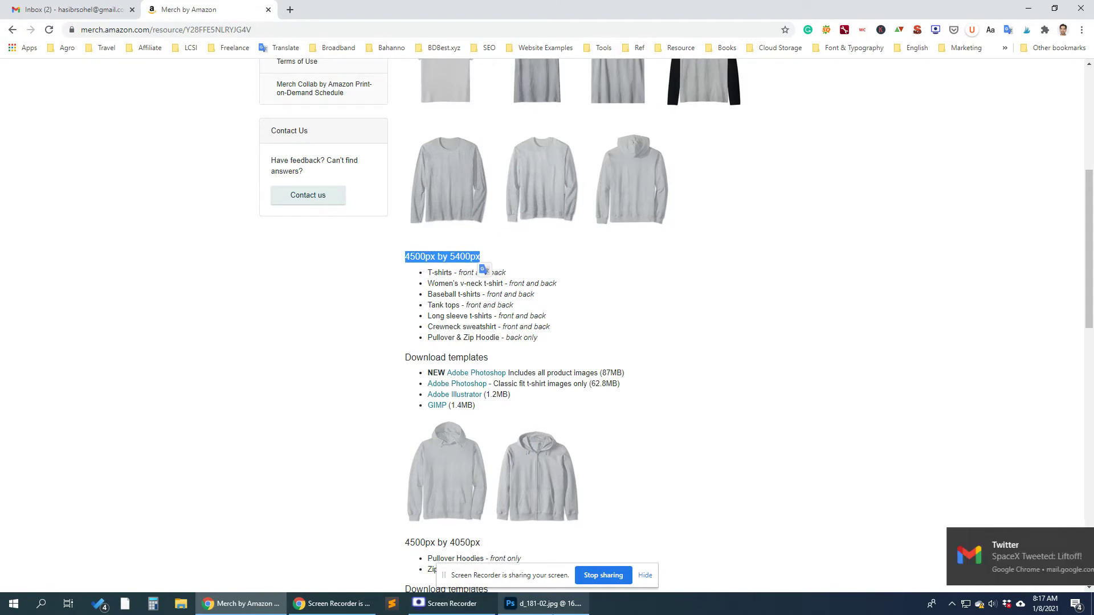
{"action": "key", "text": "alt+Tab"}
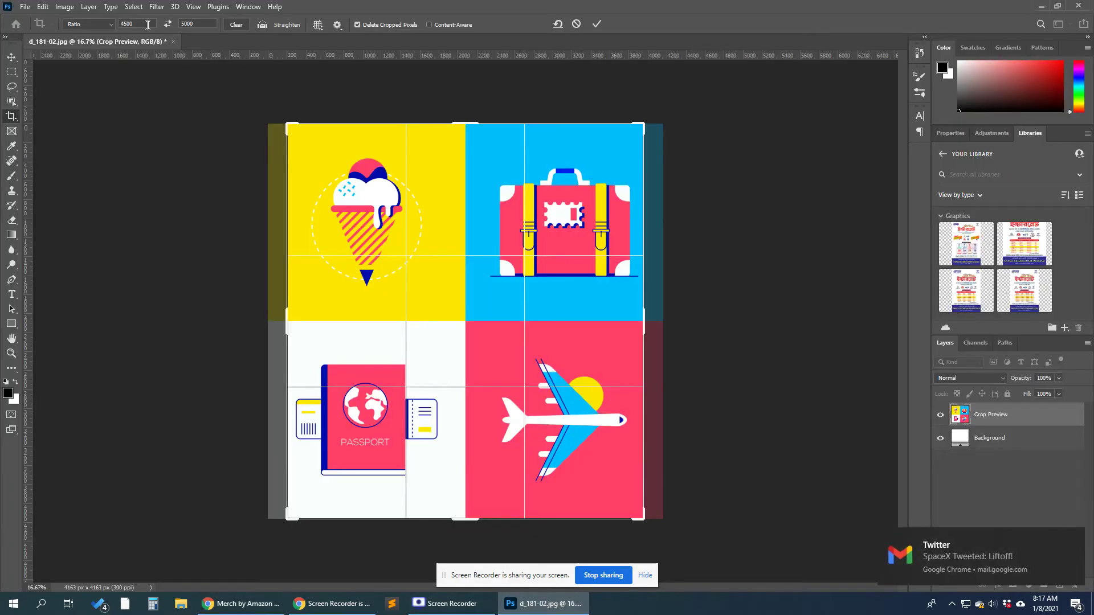
- Set the crop ratio to 4500 by 5400, extend the crop frame to the artwork's full width, and apply it
{"action": "left_click", "coordinate": [215, 25]}
{"action": "type", "text": "5400"}
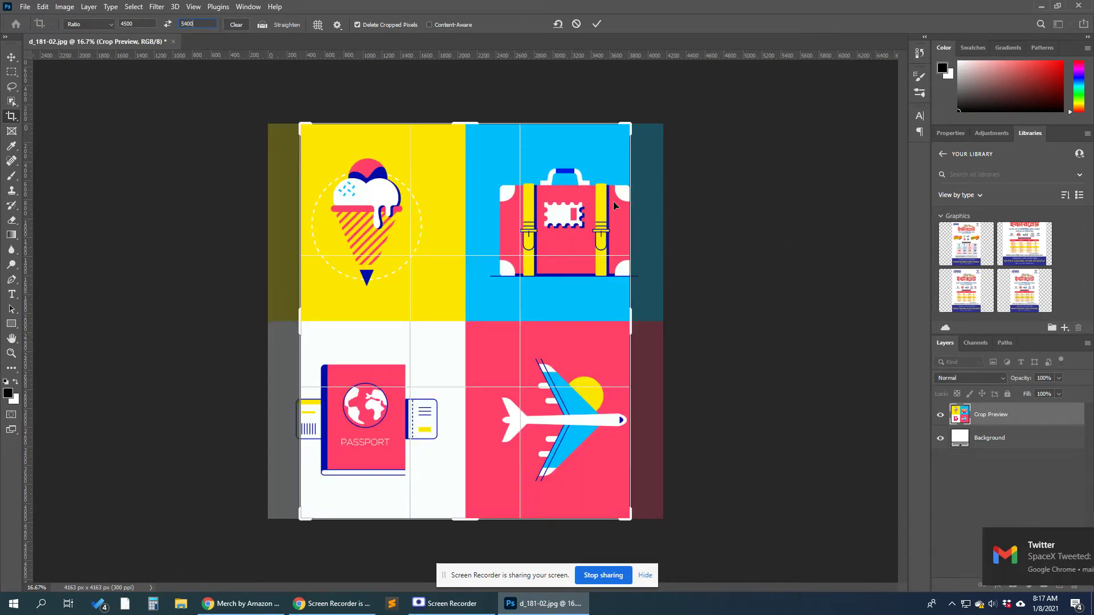
{"action": "left_click_drag", "start_coordinate": [630, 519], "coordinate": [647, 537]}
{"action": "left_click_drag", "start_coordinate": [658, 550], "coordinate": [665, 559]}
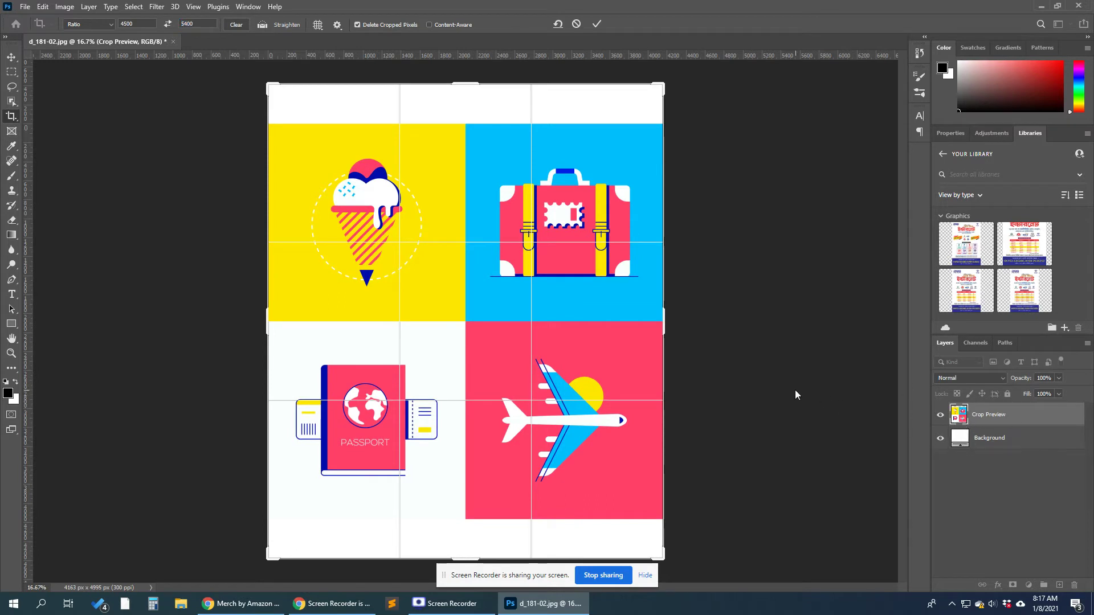
{"action": "key", "text": "Return"}
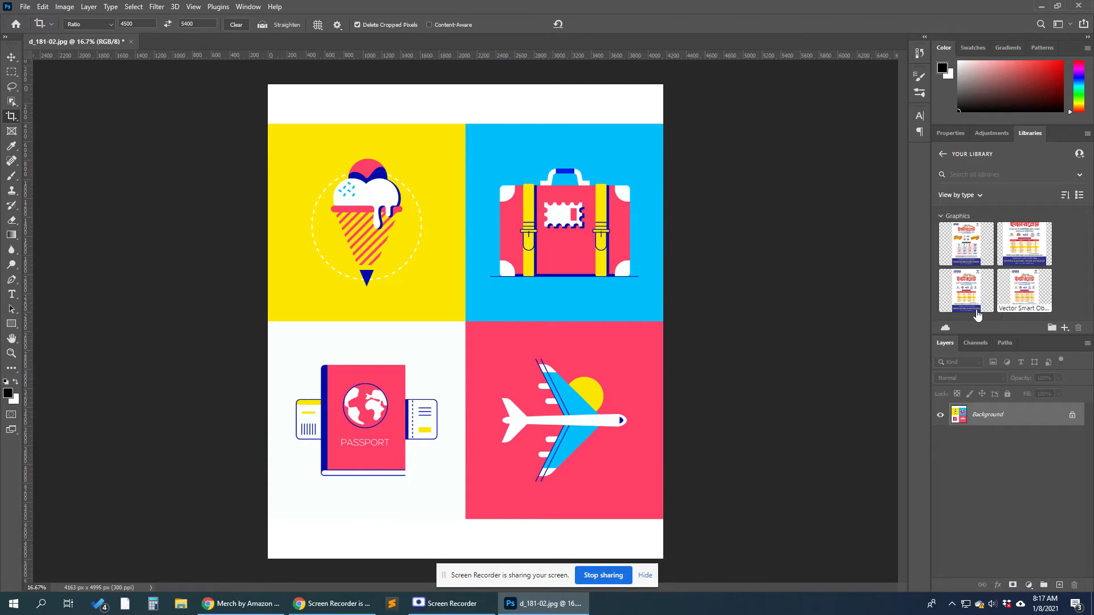
- Convert the background to a regular layer and delete the white strips above and below the artwork
{"action": "key", "text": "v"}
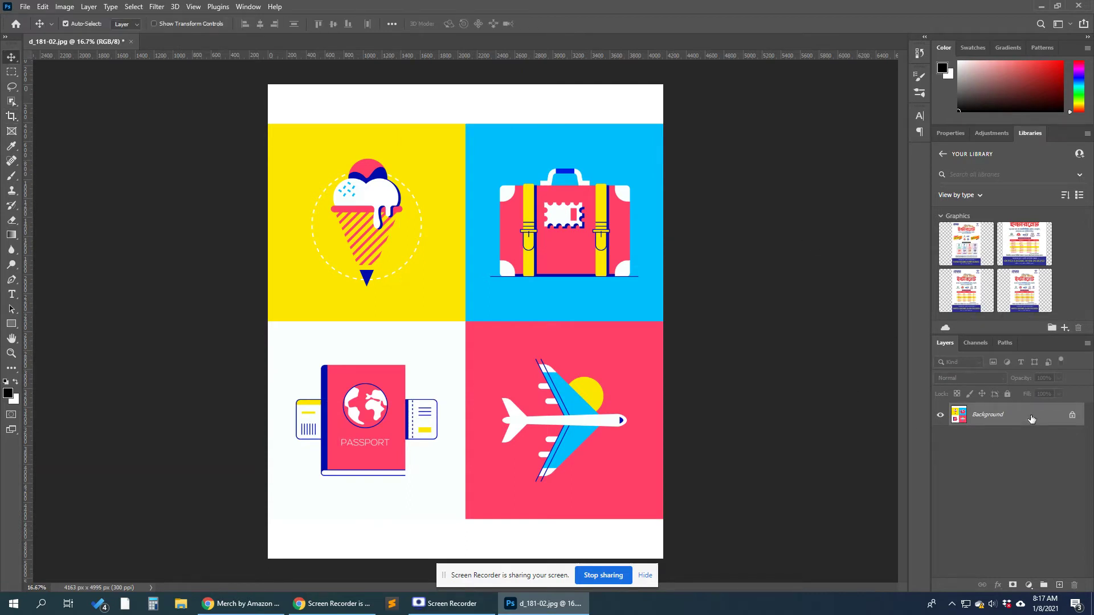
{"action": "double_click", "coordinate": [1031, 419]}
{"action": "key", "text": "Return"}
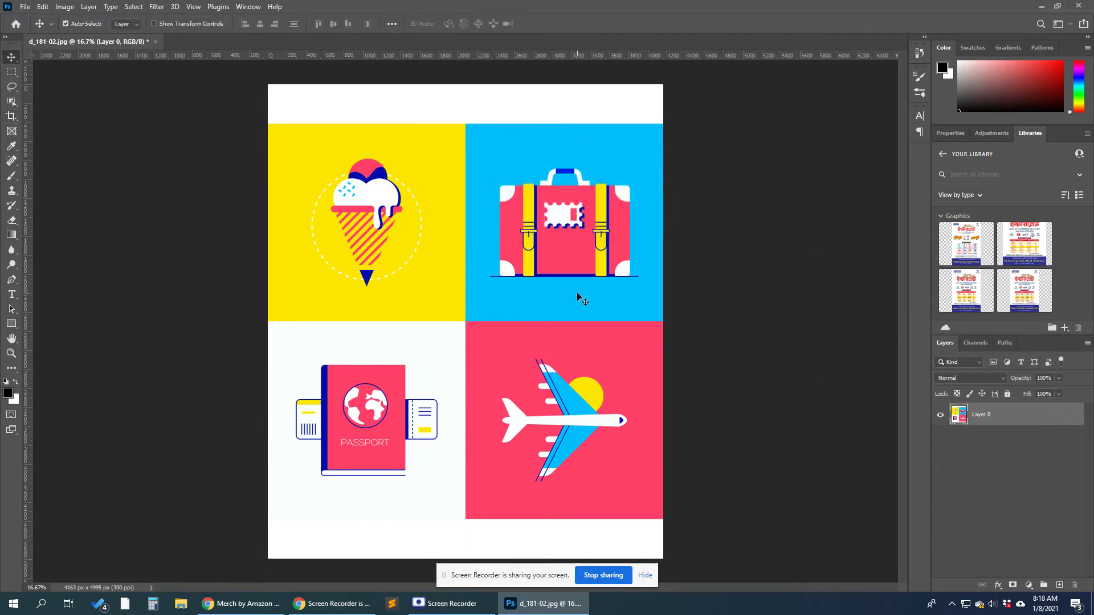
{"action": "key", "text": "m"}
{"action": "left_click_drag", "start_coordinate": [249, 75], "coordinate": [823, 120]}
{"action": "key", "text": "Delete"}
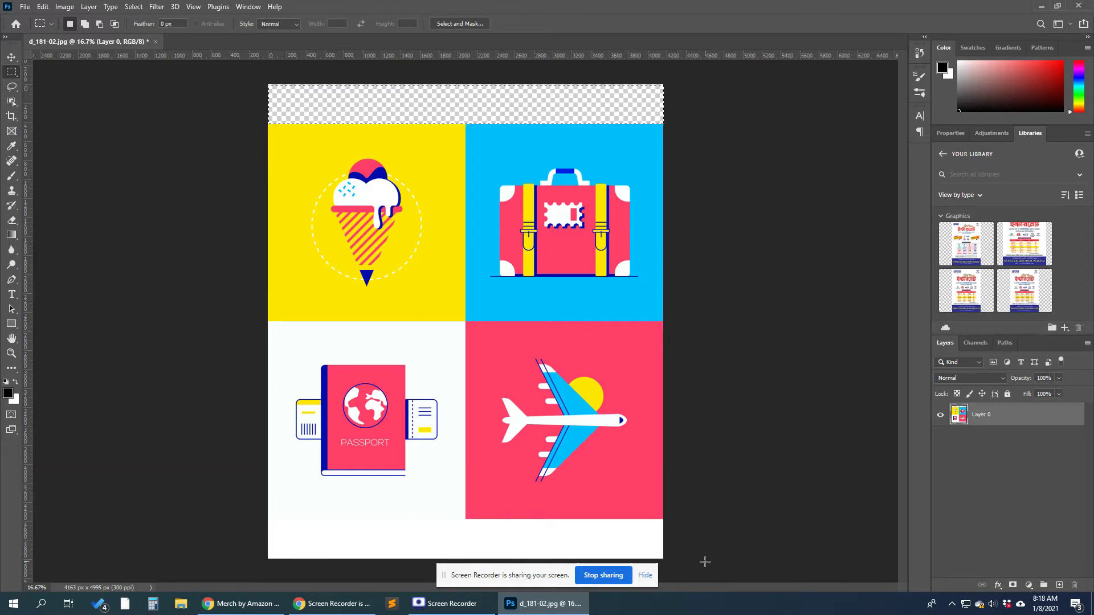
{"action": "left_click_drag", "start_coordinate": [701, 567], "coordinate": [207, 519]}
{"action": "key", "text": "Delete"}
{"action": "key", "text": "ctrl+d"}
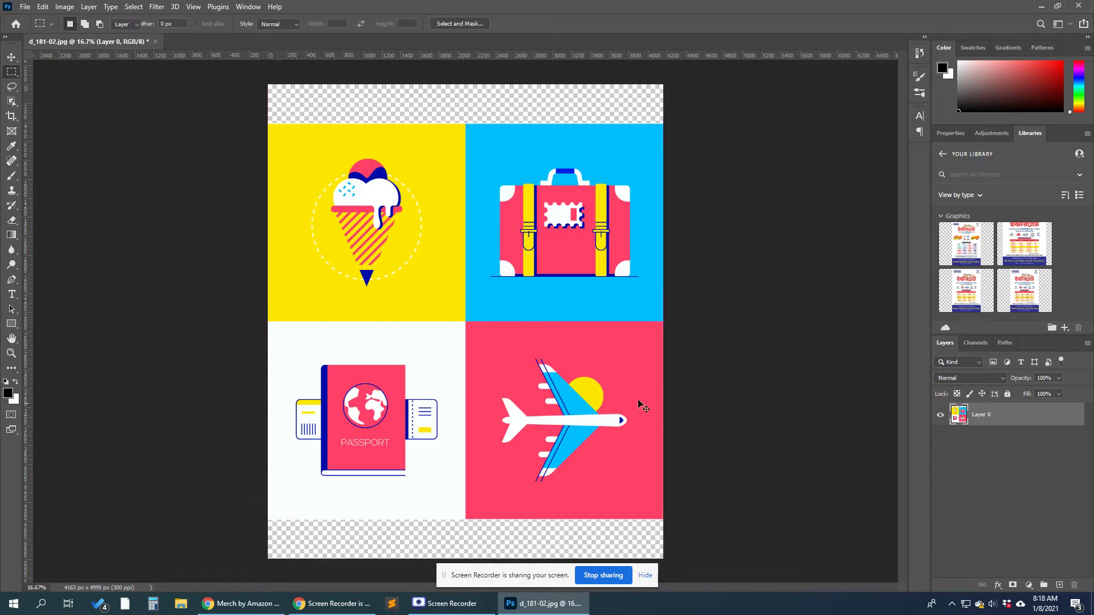
- Move the artwork up to the upper edge of the canvas
{"action": "key", "text": "v"}
{"action": "left_click_drag", "start_coordinate": [626, 334], "coordinate": [629, 294]}
{"action": "left_click", "coordinate": [753, 308]}
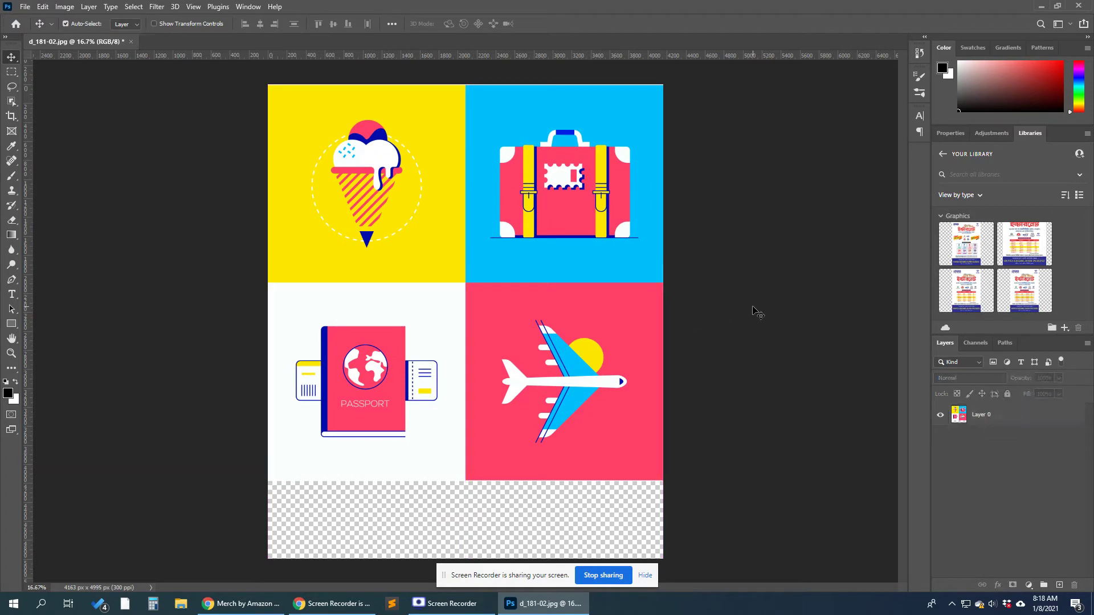
- Try a web export of the artwork as PNG-24 with the image width set to 4500 px
{"action": "key", "text": "ctrl+alt+shift+s"}
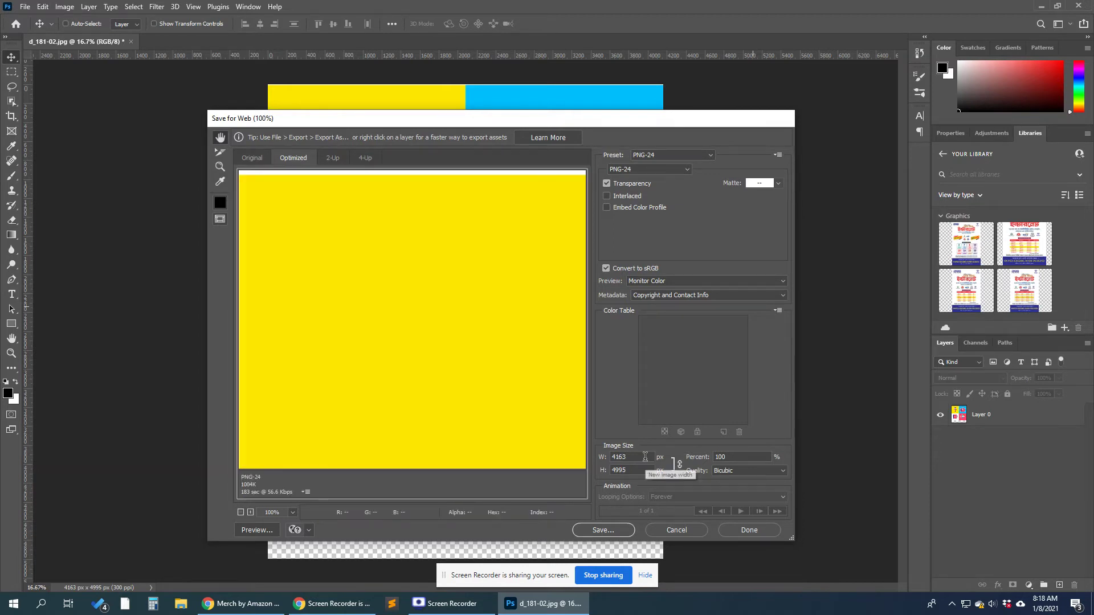
{"action": "type", "text": "4"}
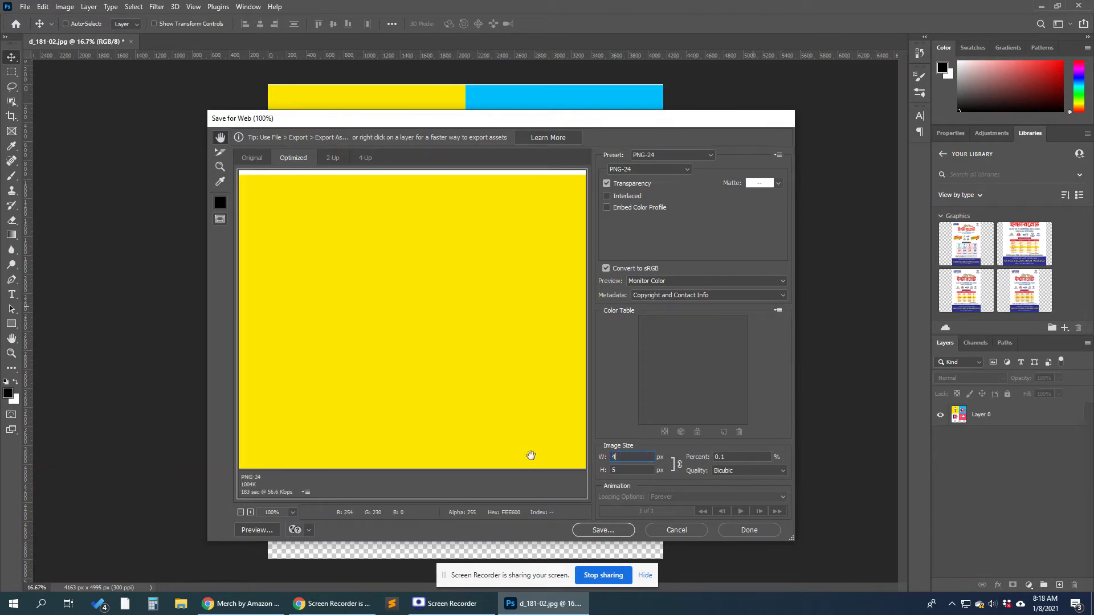
{"action": "type", "text": "500"}
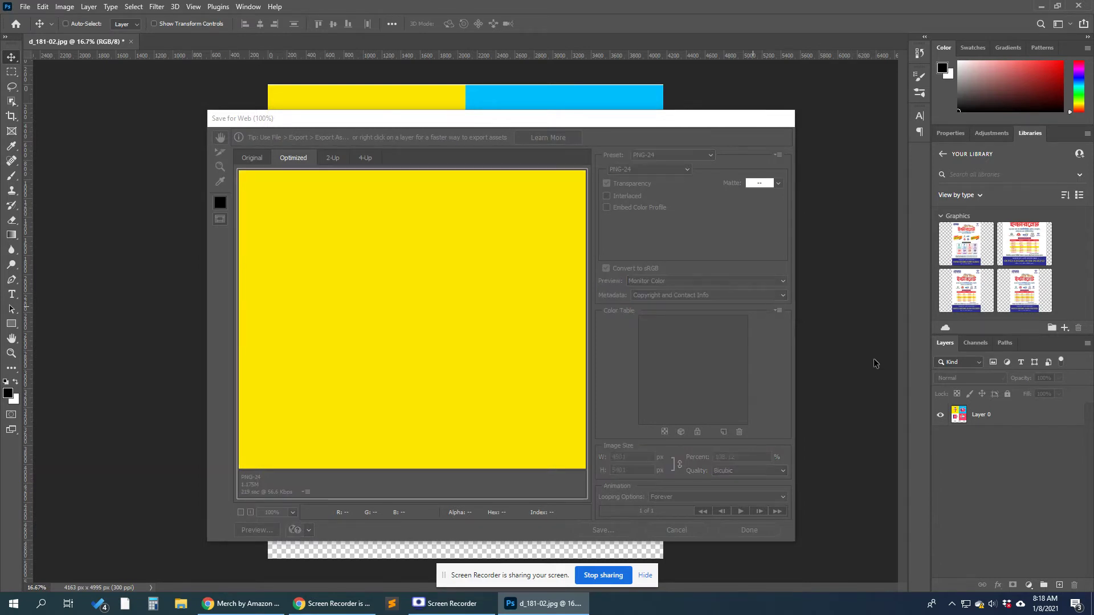
- Enlarge the canvas slightly past its upper-left corner with the 4500 by 5400 crop, to about 4167 by 5000 px
{"action": "key", "text": "c"}
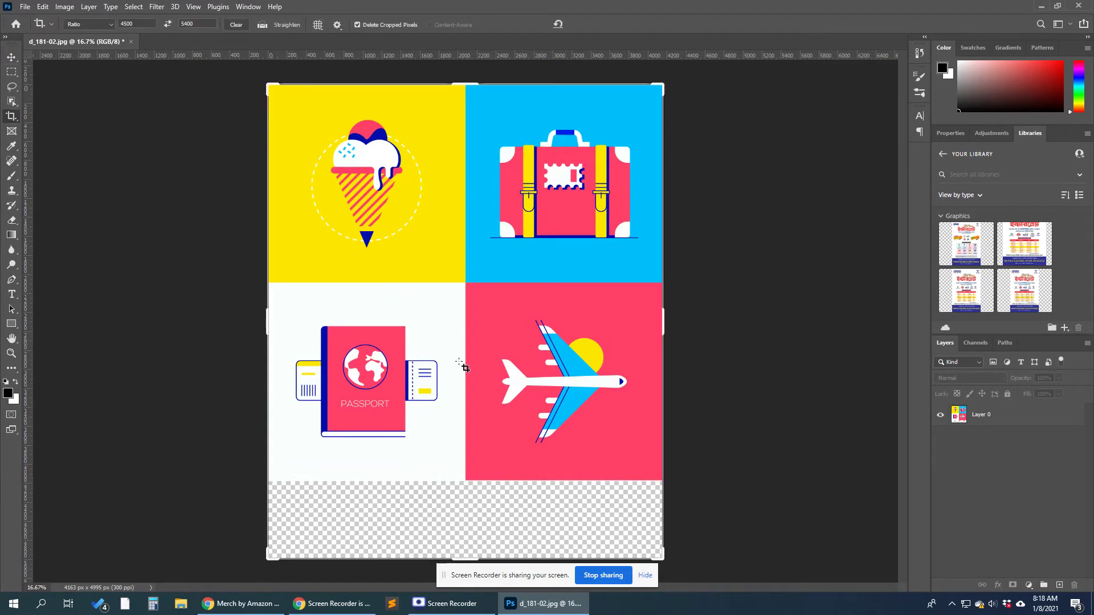
{"action": "left_click_drag", "start_coordinate": [266, 84], "coordinate": [417, 165]}
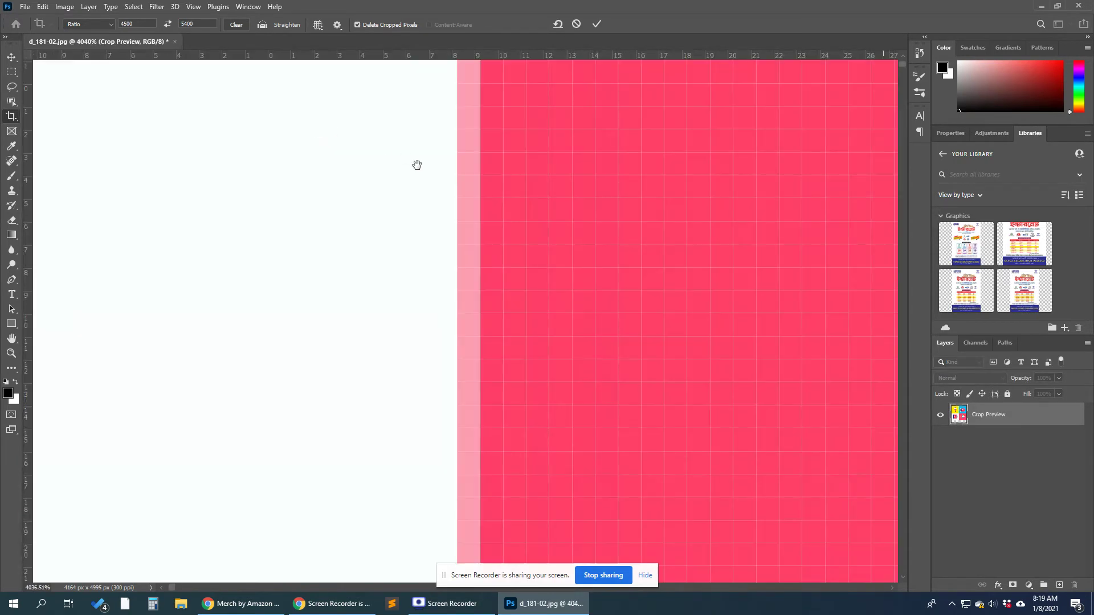
{"action": "scroll", "coordinate": [447, 232], "scroll_direction": "down", "scroll_amount": 6}
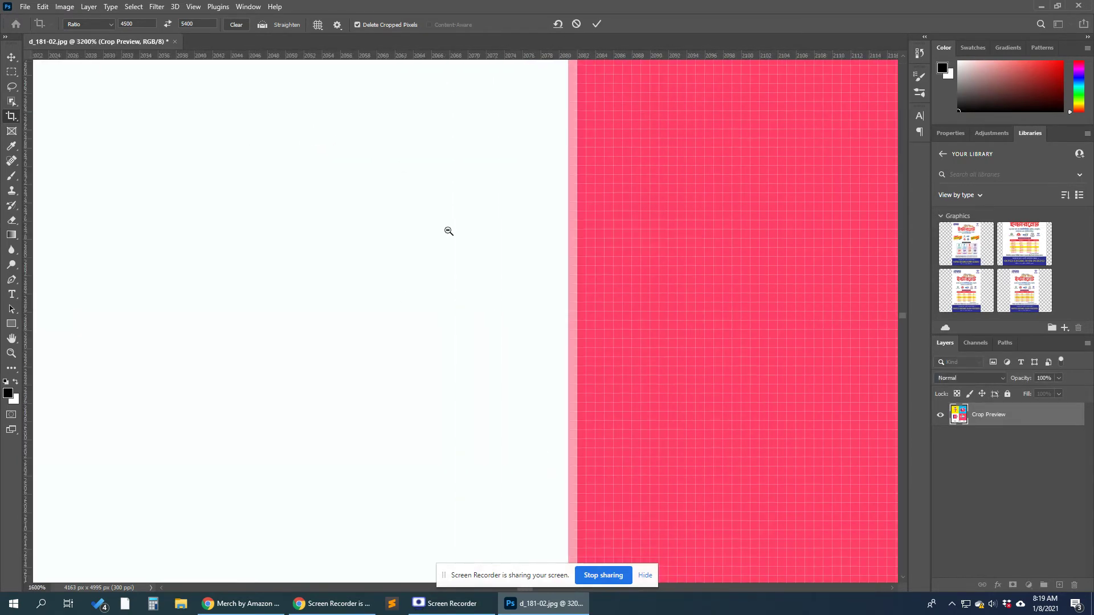
{"action": "scroll", "coordinate": [448, 231], "scroll_direction": "down", "scroll_amount": 4}
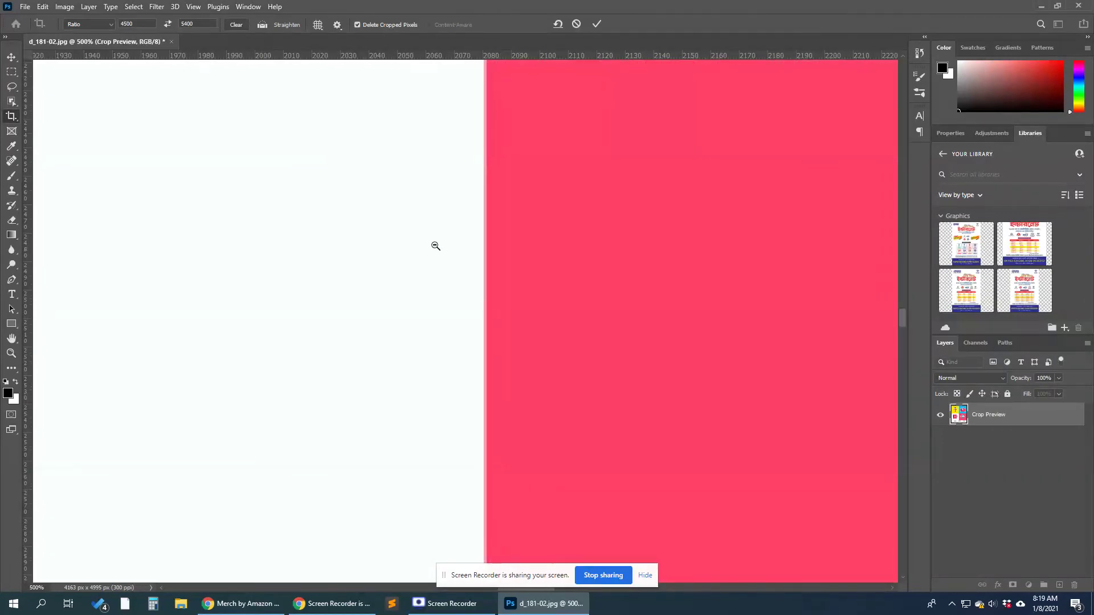
{"action": "scroll", "coordinate": [379, 208], "scroll_direction": "down", "scroll_amount": 4}
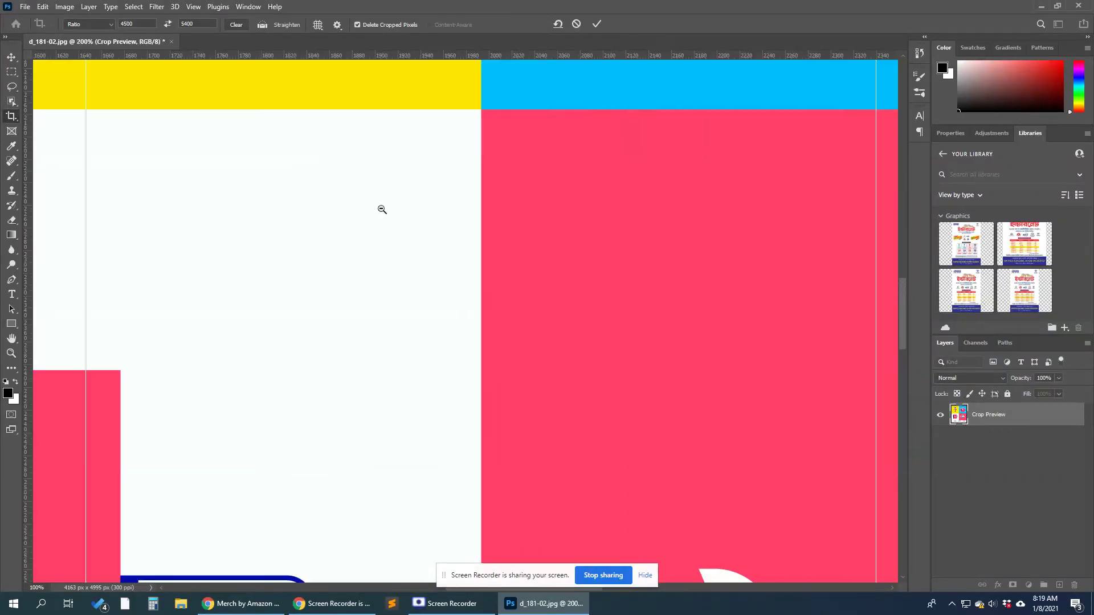
{"action": "scroll", "coordinate": [382, 210], "scroll_direction": "up", "scroll_amount": 5}
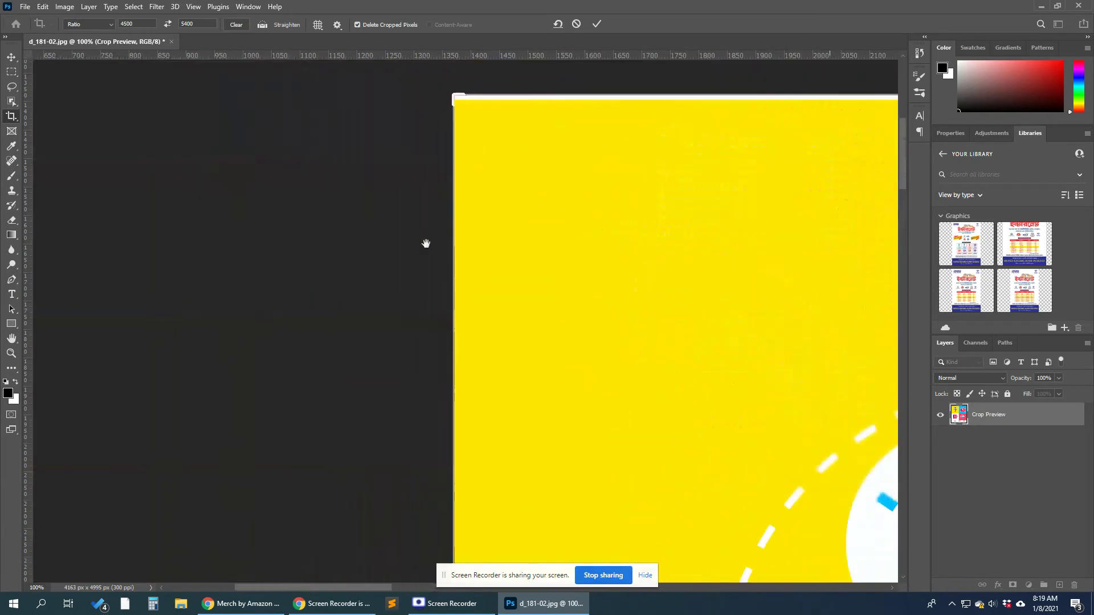
{"action": "left_click_drag", "start_coordinate": [426, 243], "coordinate": [334, 483]}
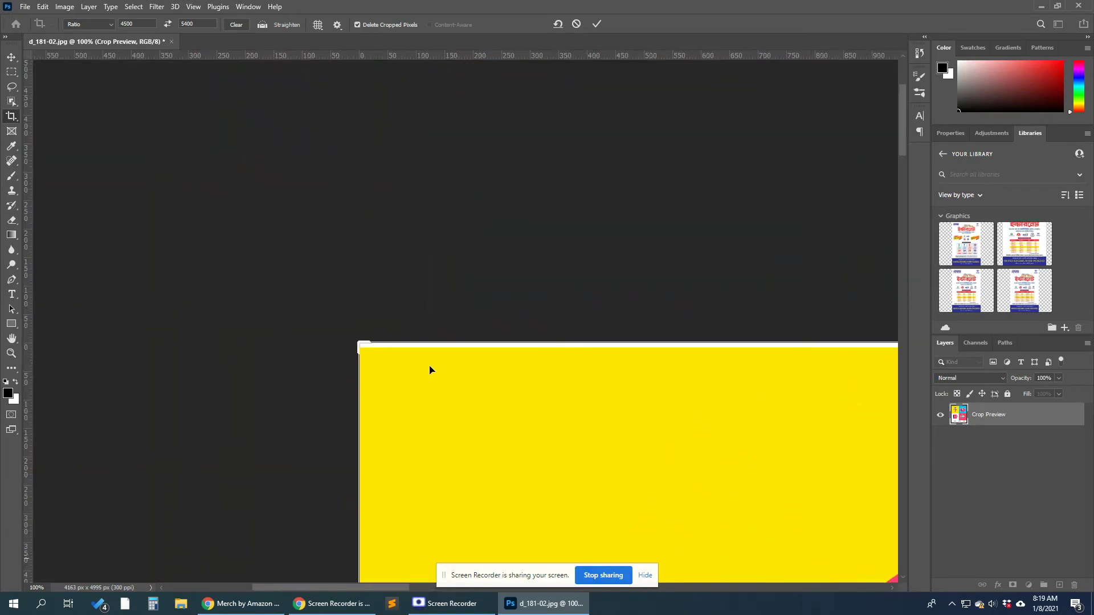
{"action": "left_click_drag", "start_coordinate": [360, 342], "coordinate": [336, 317]}
{"action": "left_click", "coordinate": [380, 366]}
{"action": "key", "text": "Return"}
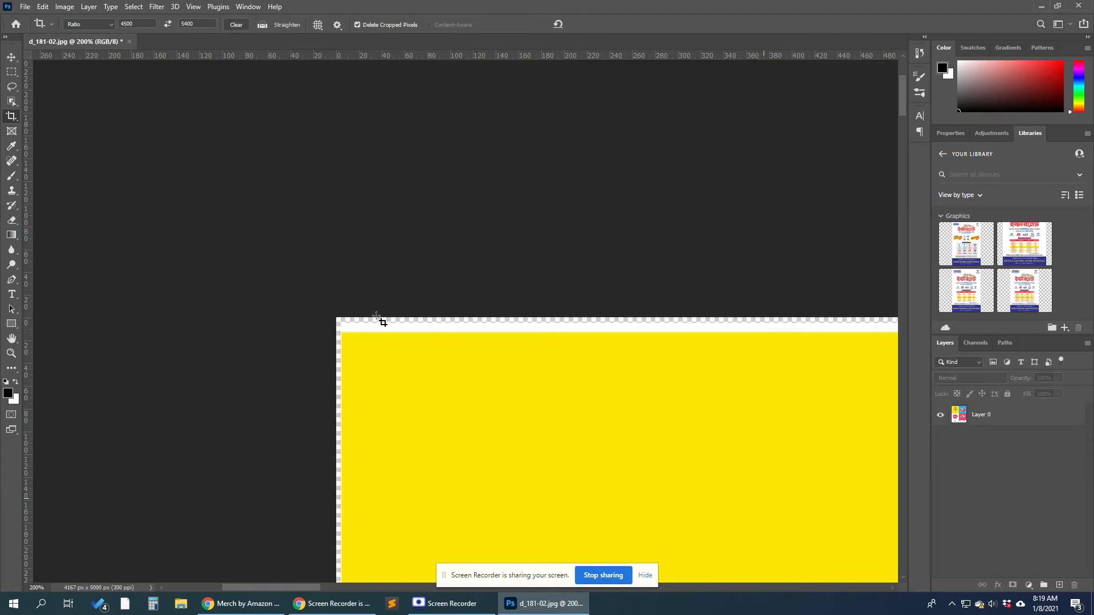
- Shift the artwork flush with the canvas's upper-left corner so it covers the transparent edges there
{"action": "key", "text": "v"}
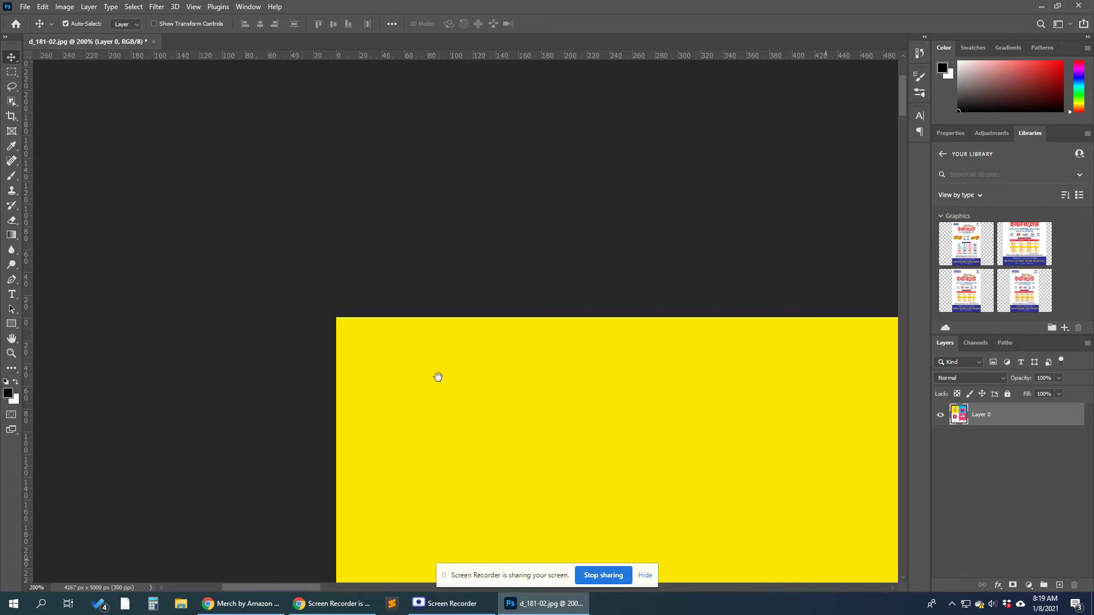
{"action": "scroll", "coordinate": [438, 377], "scroll_direction": "down", "scroll_amount": 6}
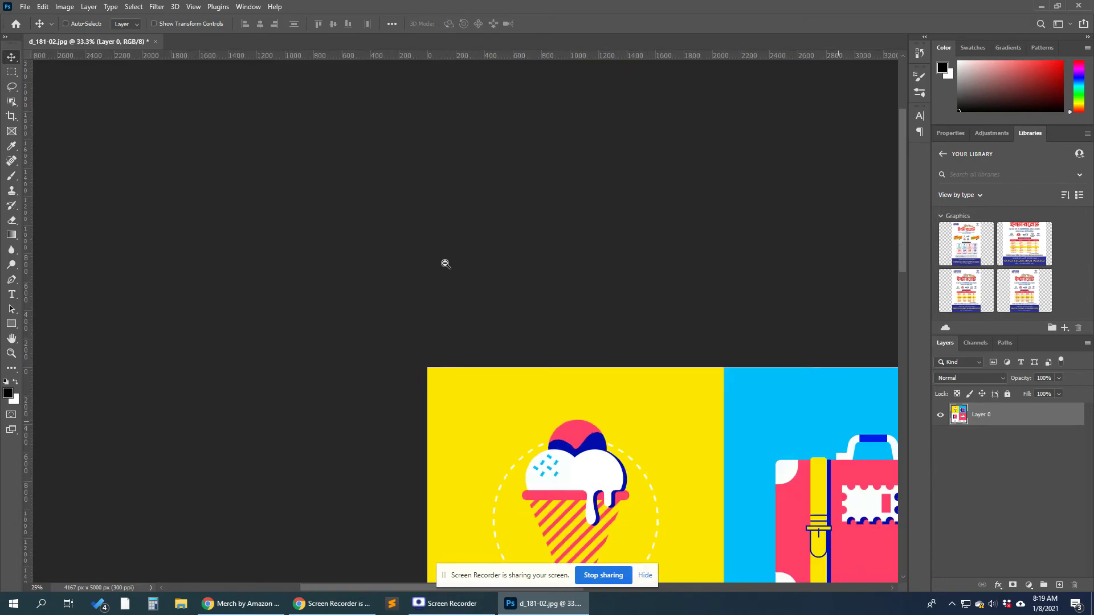
{"action": "scroll", "coordinate": [446, 264], "scroll_direction": "down", "scroll_amount": 1}
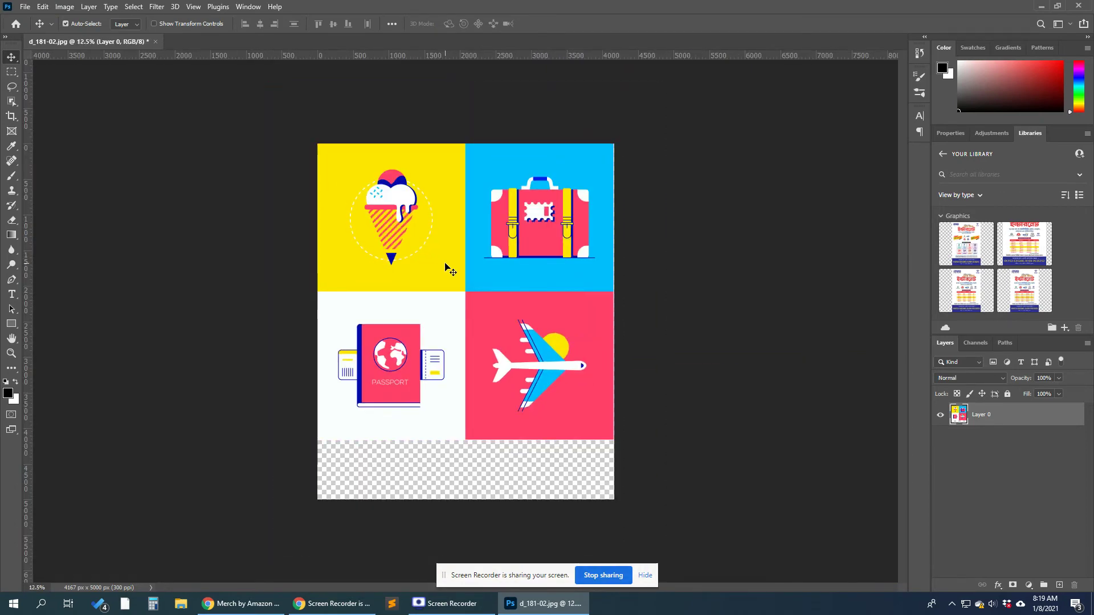
- Export the artwork for web as PNG-24 at 4500 px wide, replacing d_181-02.png on the Desktop
{"action": "key", "text": "ctrl+alt+shift+s"}
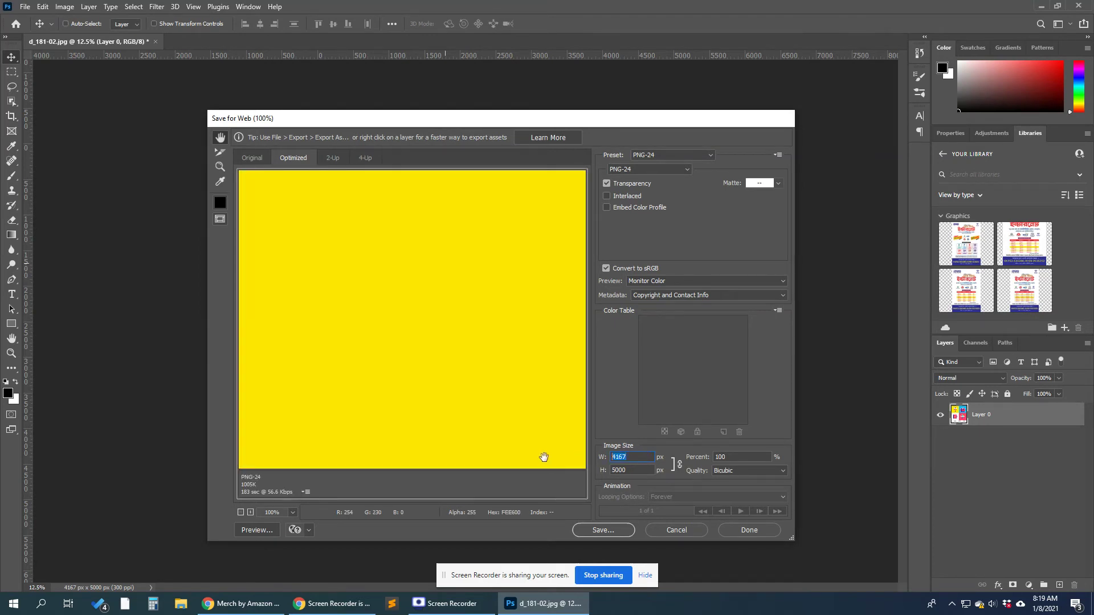
{"action": "type", "text": "4500"}
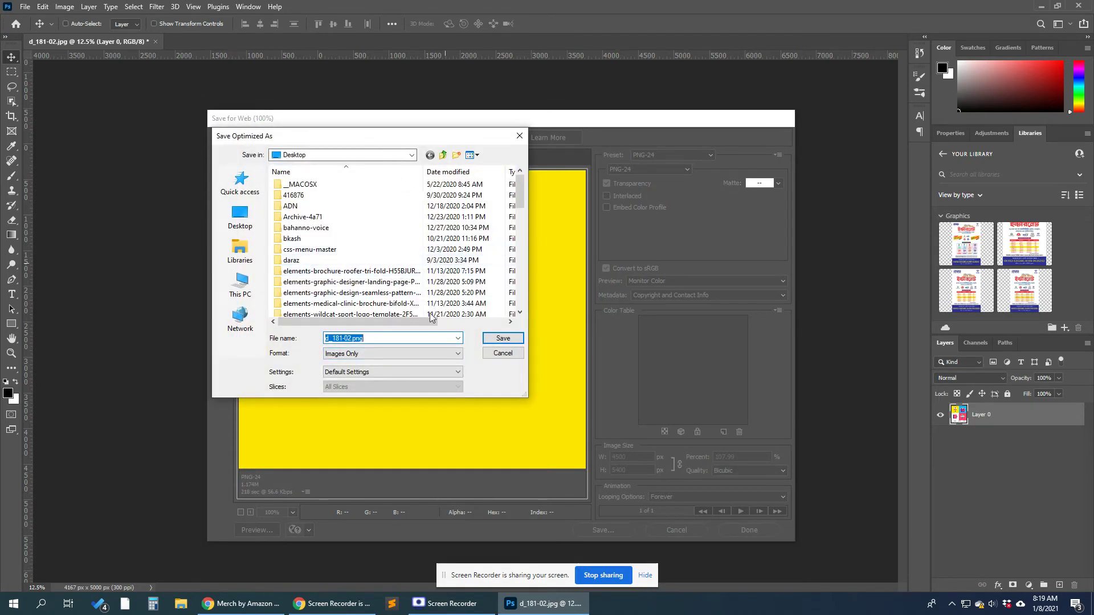
{"action": "left_click", "coordinate": [503, 339]}
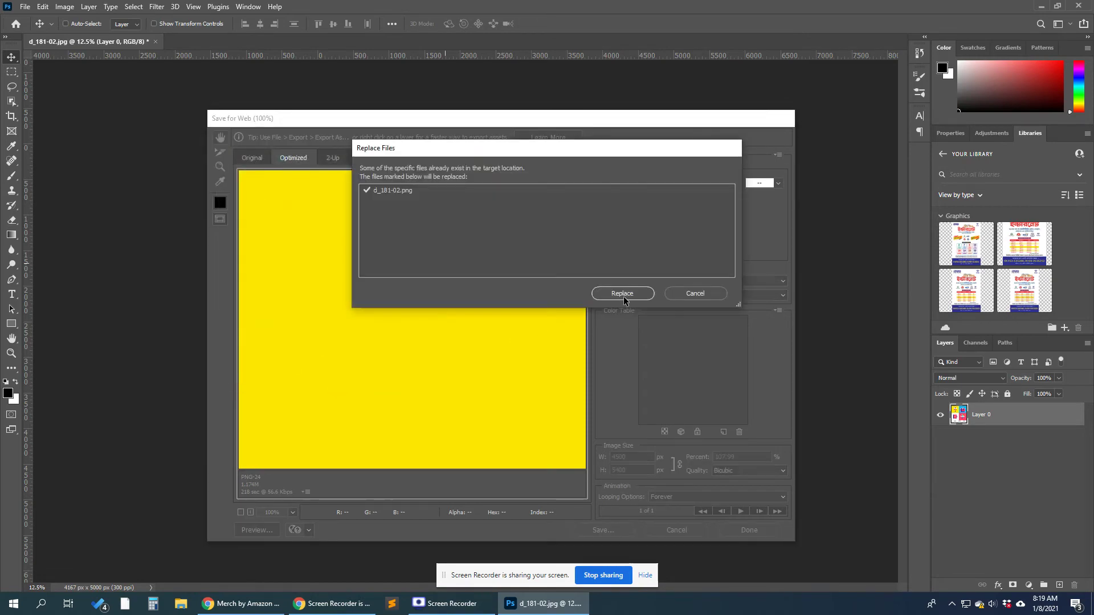
{"action": "left_click", "coordinate": [624, 295]}
- Return to the Merch by Amazon Create products page in Chrome and upload d_181-02.png from the Desktop as the artwork
{"action": "left_click", "coordinate": [255, 605]}
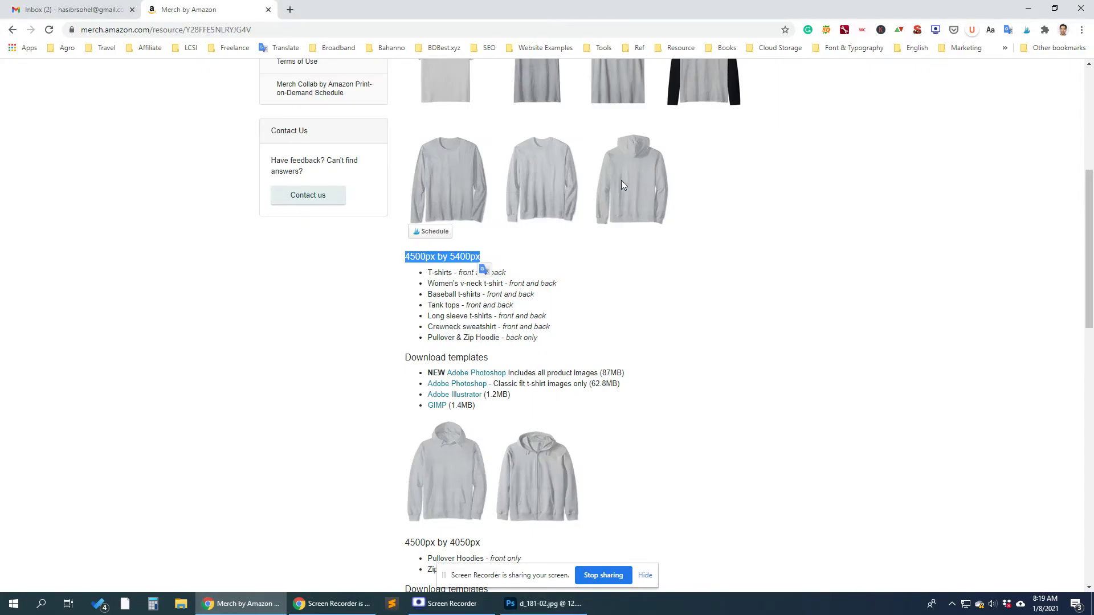
{"action": "scroll", "coordinate": [177, 329], "scroll_direction": "up", "scroll_amount": 5}
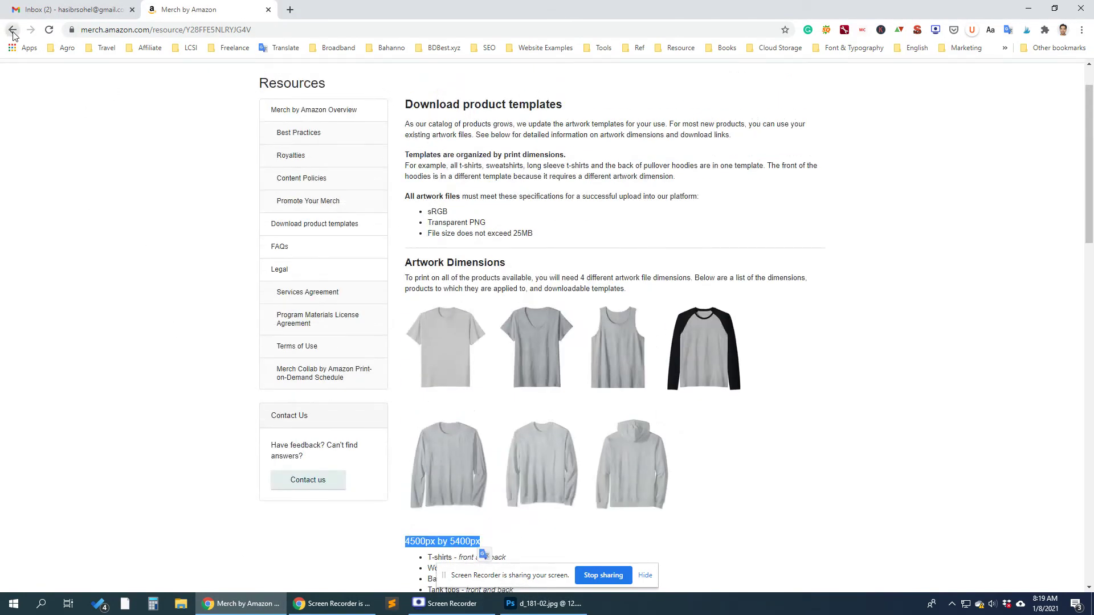
{"action": "left_click", "coordinate": [13, 30]}
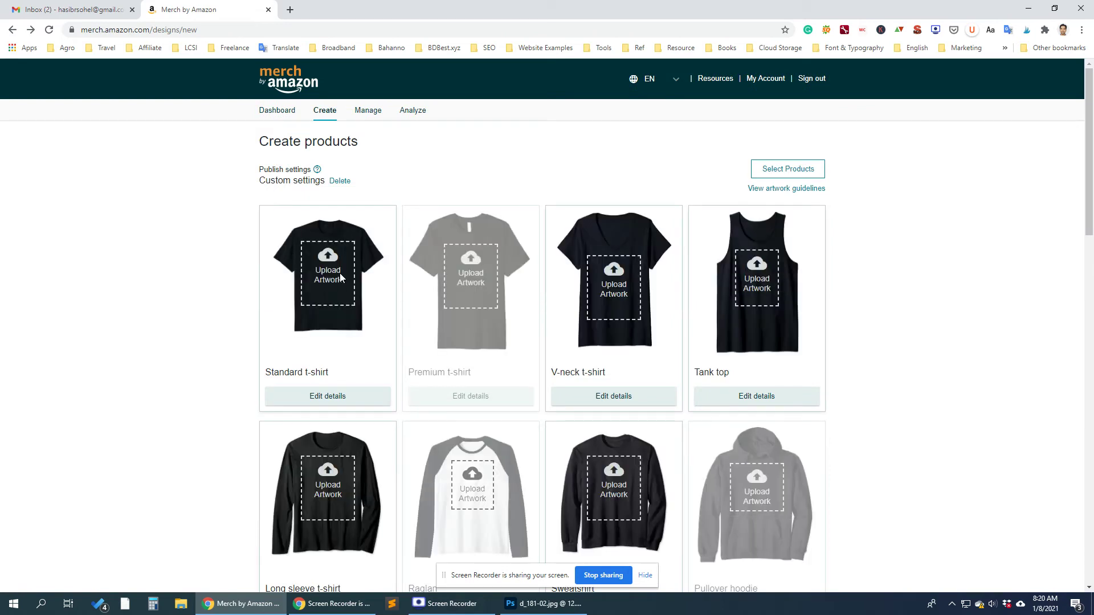
{"action": "left_click", "coordinate": [672, 286]}
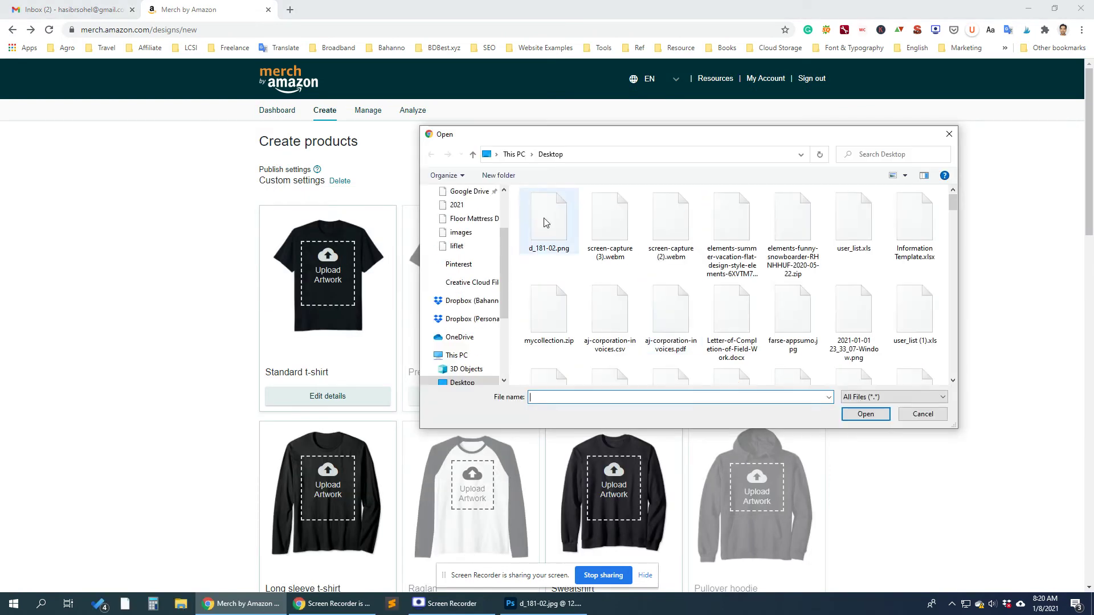
{"action": "double_click", "coordinate": [544, 218]}
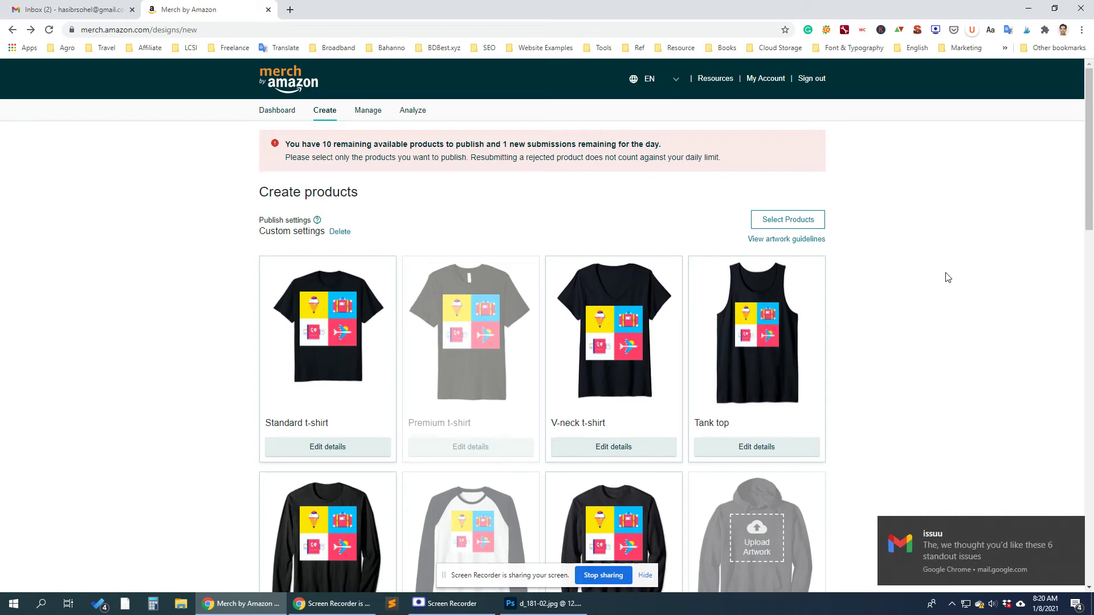
- Examine the product previews, product details and publishing options on the Create products page
{"action": "scroll", "coordinate": [863, 304], "scroll_direction": "down", "scroll_amount": 15}
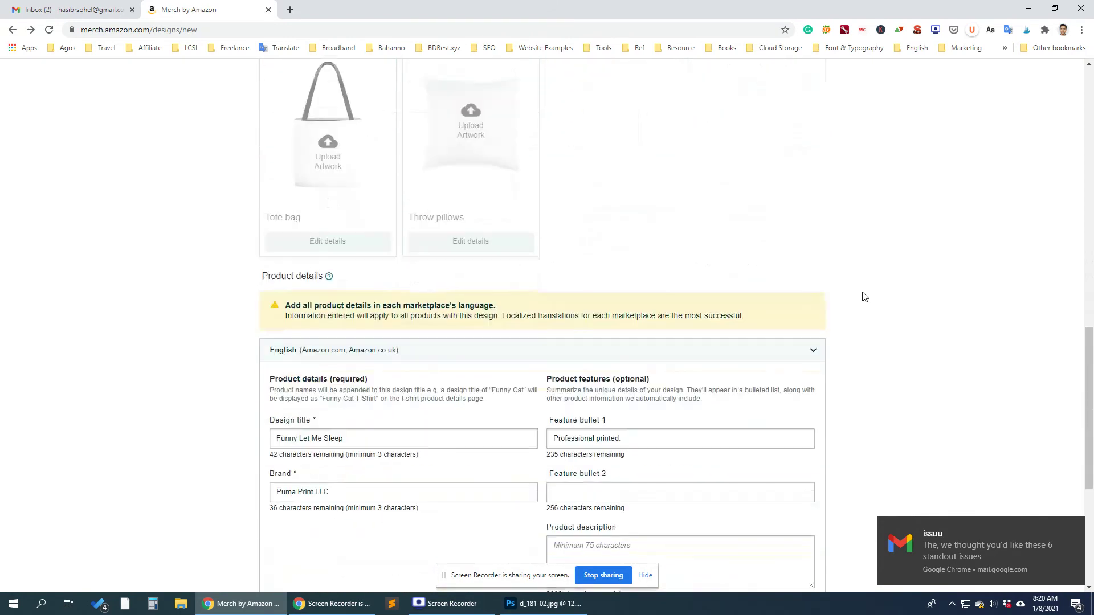
{"action": "scroll", "coordinate": [864, 297], "scroll_direction": "down", "scroll_amount": 5}
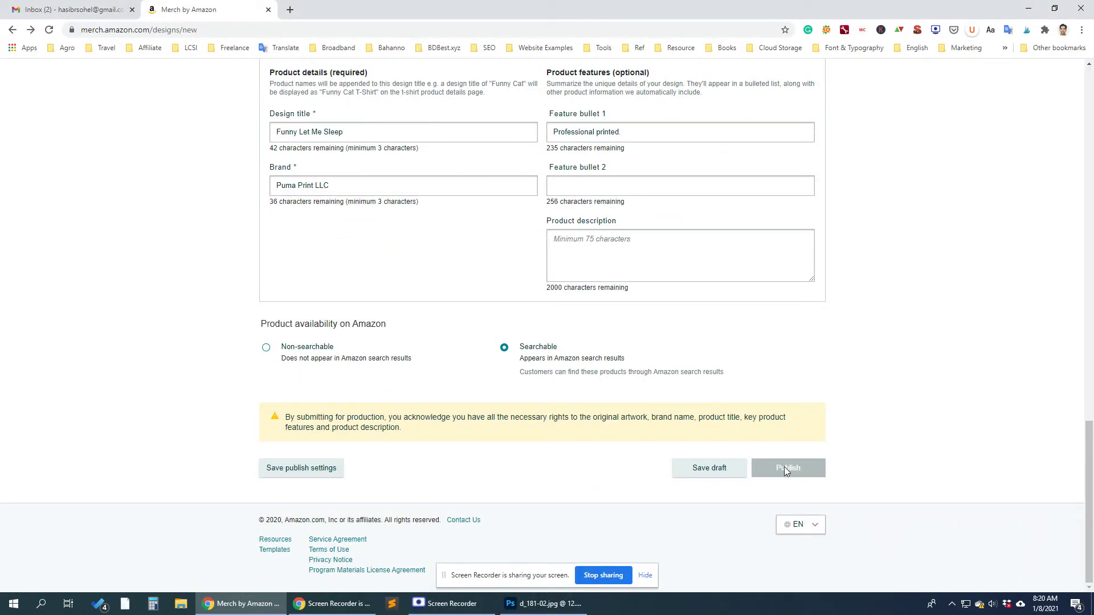
{"action": "scroll", "coordinate": [864, 418], "scroll_direction": "up", "scroll_amount": 10}
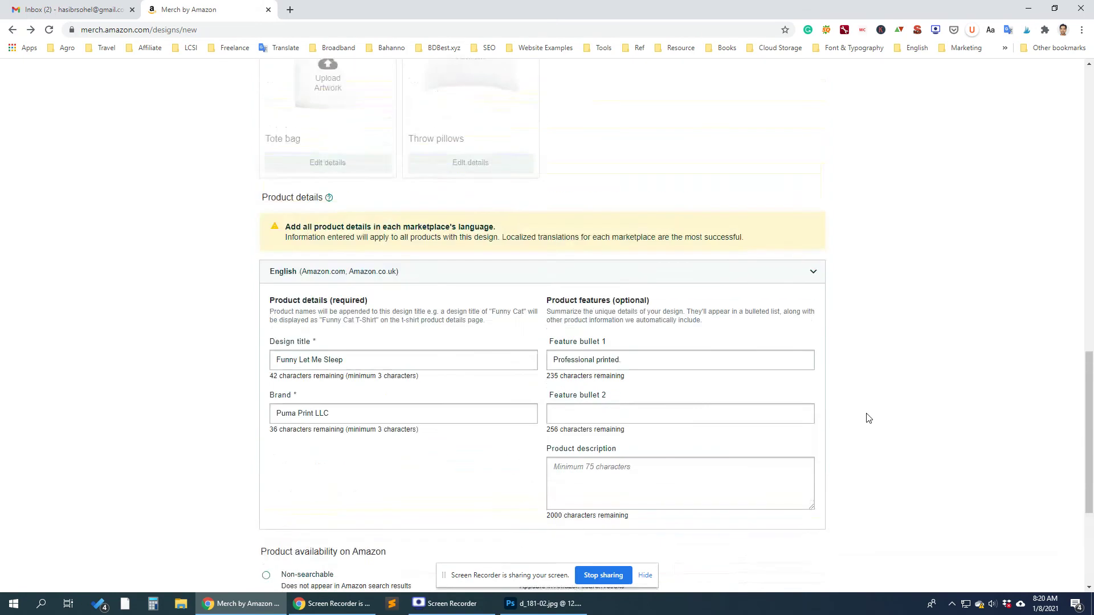
{"action": "scroll", "coordinate": [869, 419], "scroll_direction": "up", "scroll_amount": 10}
{"action": "scroll", "coordinate": [868, 418], "scroll_direction": "down", "scroll_amount": 3}
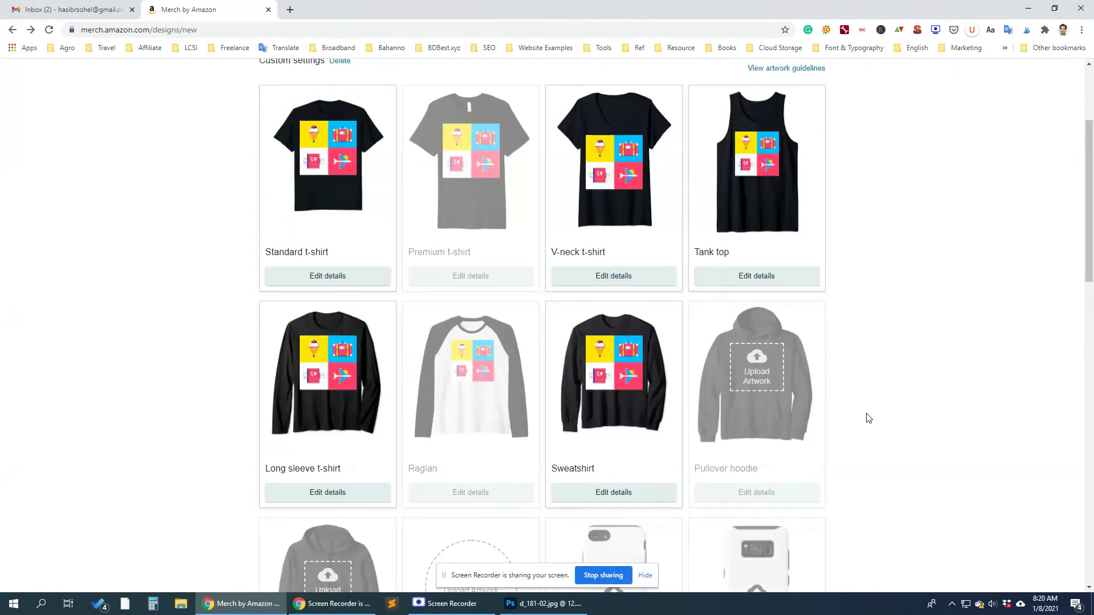
{"action": "scroll", "coordinate": [868, 419], "scroll_direction": "up", "scroll_amount": 3}
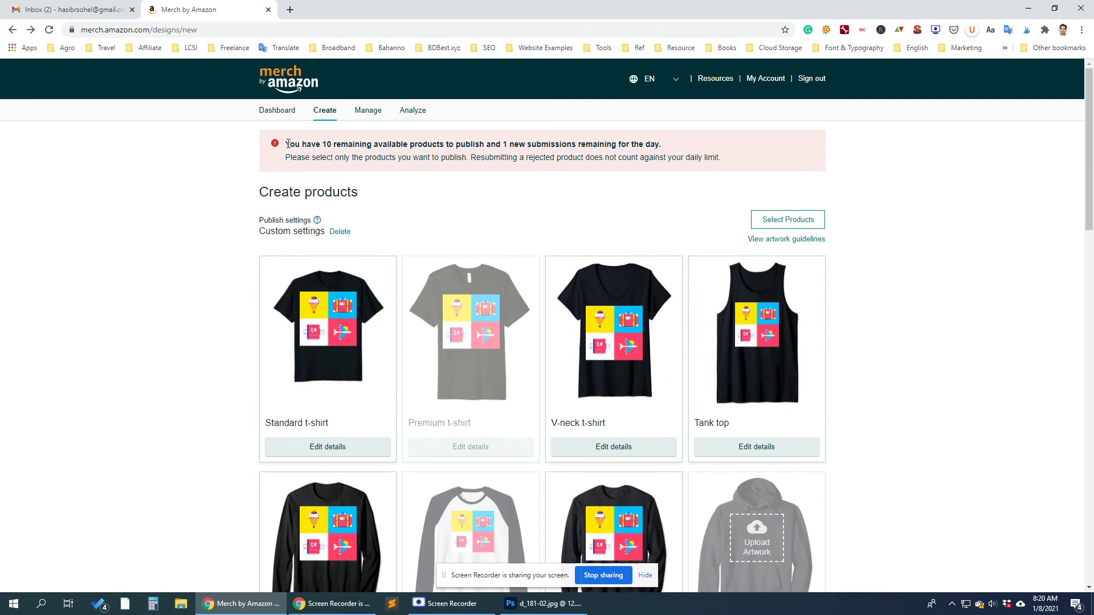
- Examine the notice about remaining products and daily submissions, along with the product previews carrying the artwork
{"action": "left_click_drag", "start_coordinate": [288, 144], "coordinate": [344, 146]}
{"action": "triple_click", "coordinate": [403, 146]}
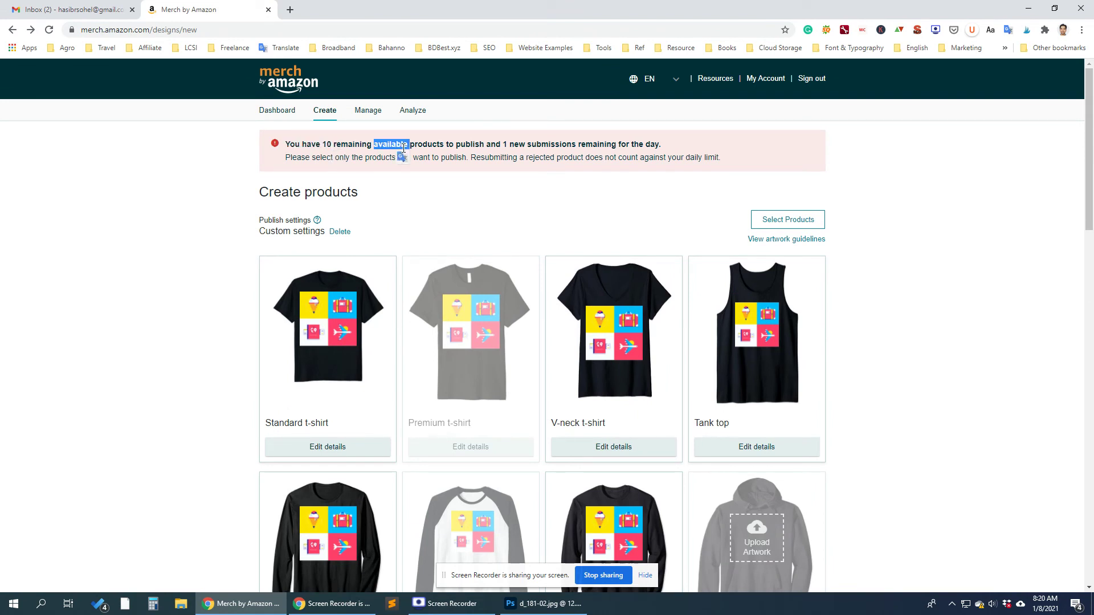
{"action": "left_click", "coordinate": [348, 144]}
{"action": "left_click_drag", "start_coordinate": [495, 146], "coordinate": [660, 146]}
{"action": "scroll", "coordinate": [512, 232], "scroll_direction": "down", "scroll_amount": 1}
{"action": "scroll", "coordinate": [512, 232], "scroll_direction": "down", "scroll_amount": 1}
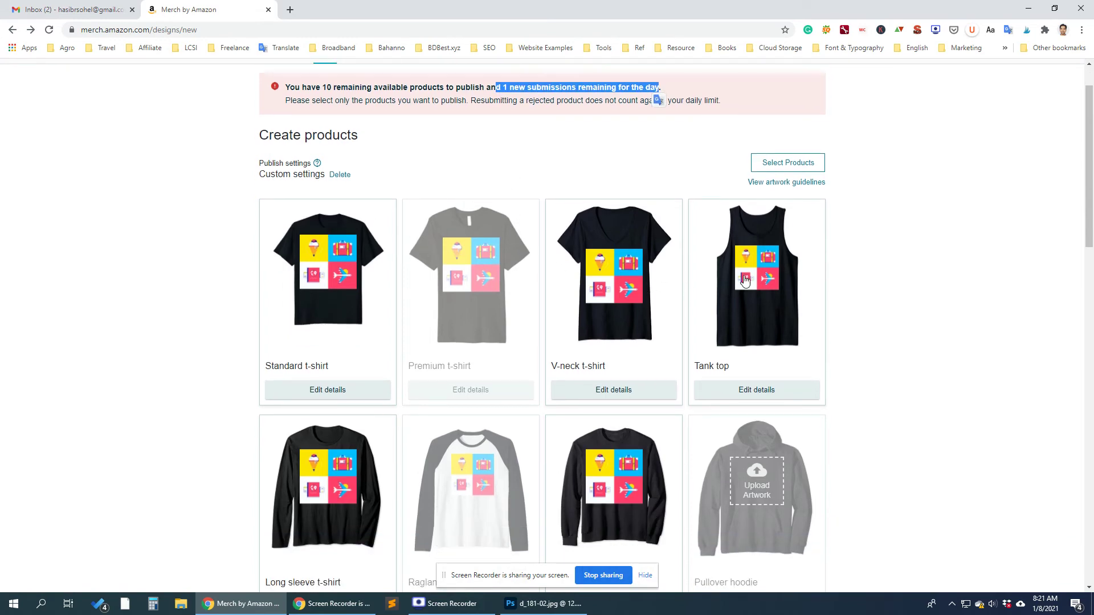
{"action": "scroll", "coordinate": [725, 436], "scroll_direction": "down", "scroll_amount": 1}
{"action": "scroll", "coordinate": [725, 437], "scroll_direction": "down", "scroll_amount": 4}
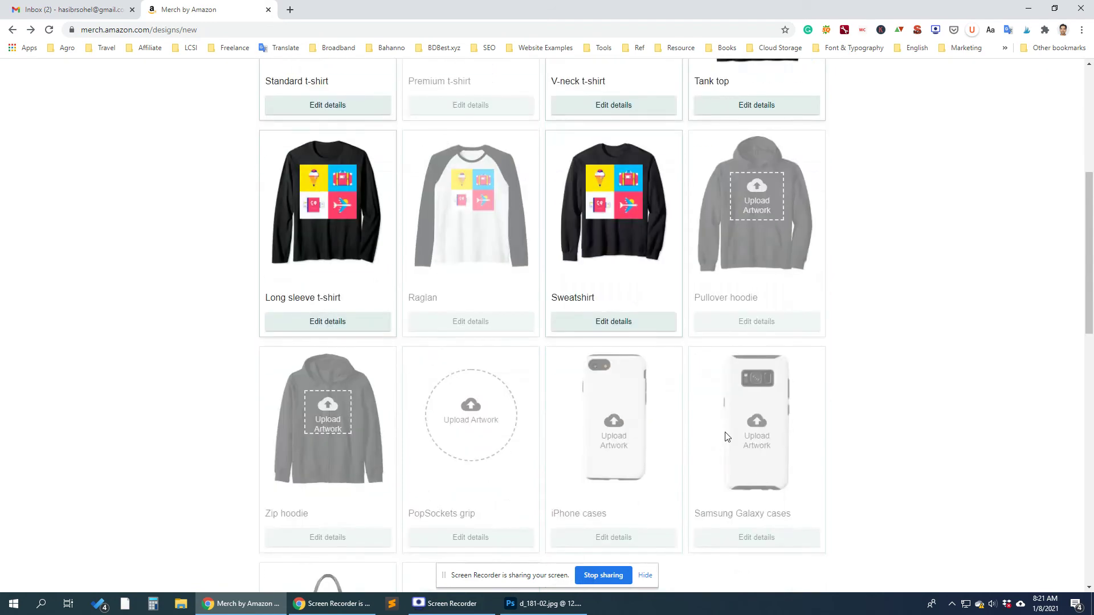
{"action": "scroll", "coordinate": [725, 437], "scroll_direction": "up", "scroll_amount": 6}
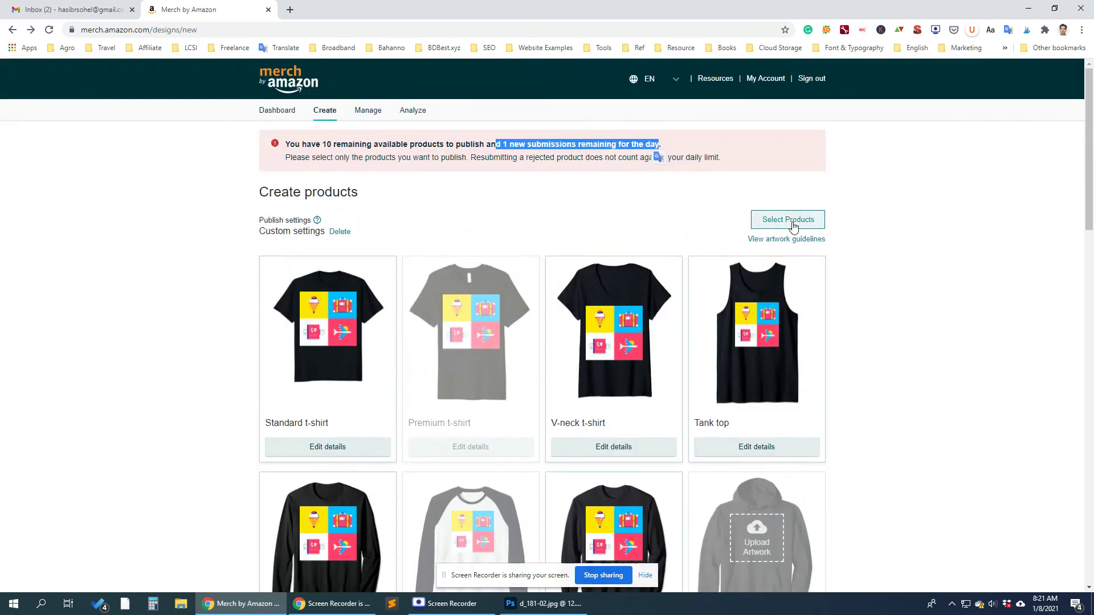
- Open the product selection and deselect every product in all marketplaces
{"action": "left_click", "coordinate": [820, 224]}
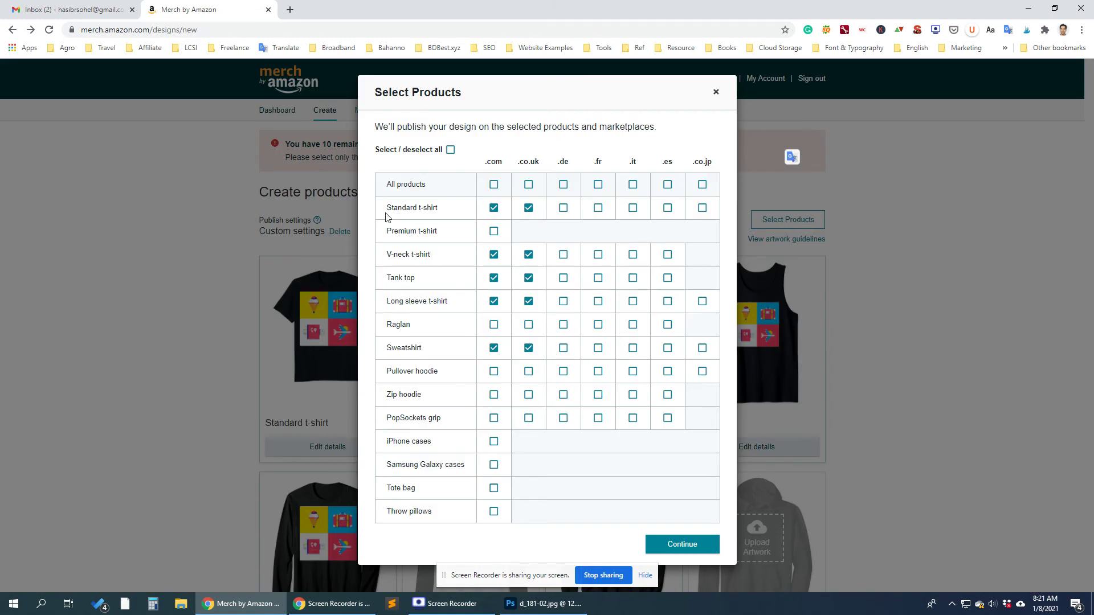
{"action": "left_click_drag", "start_coordinate": [386, 209], "coordinate": [446, 210]}
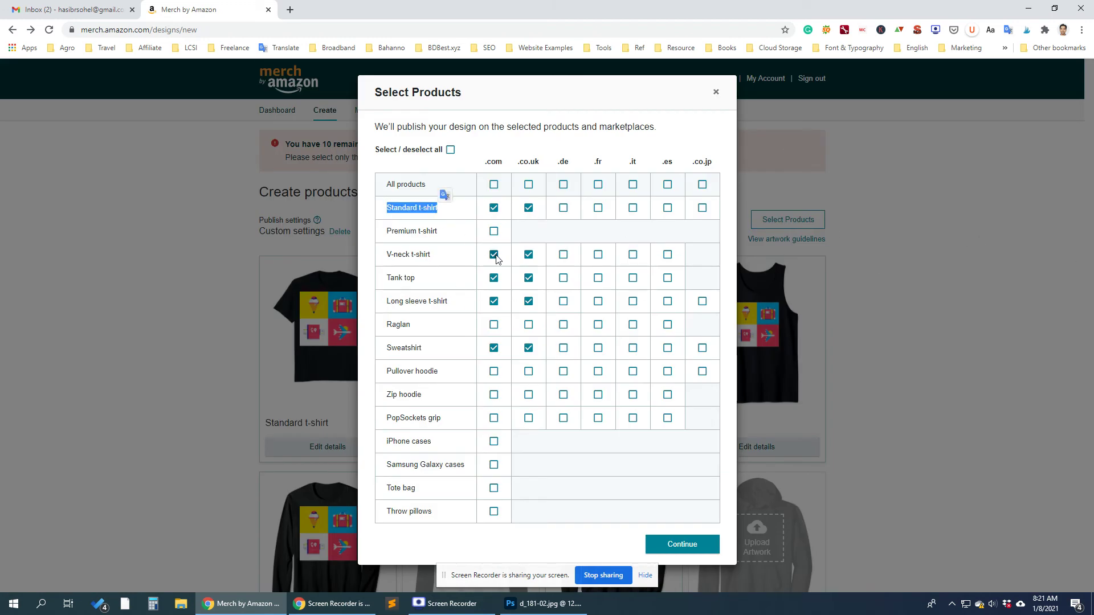
{"action": "left_click", "coordinate": [451, 152]}
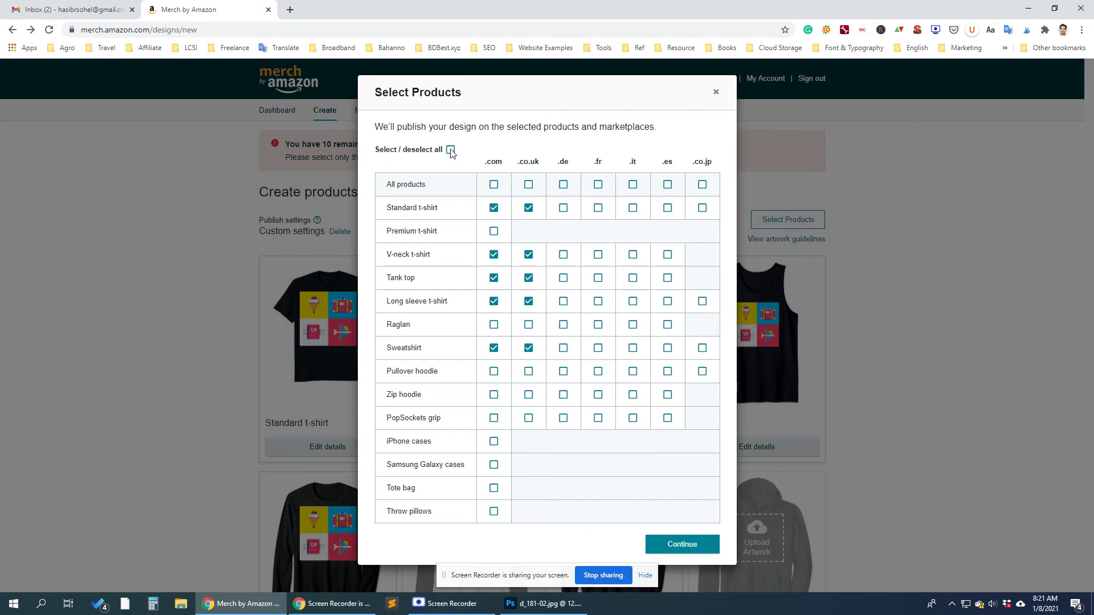
{"action": "left_click", "coordinate": [451, 151]}
{"action": "left_click", "coordinate": [451, 150]}
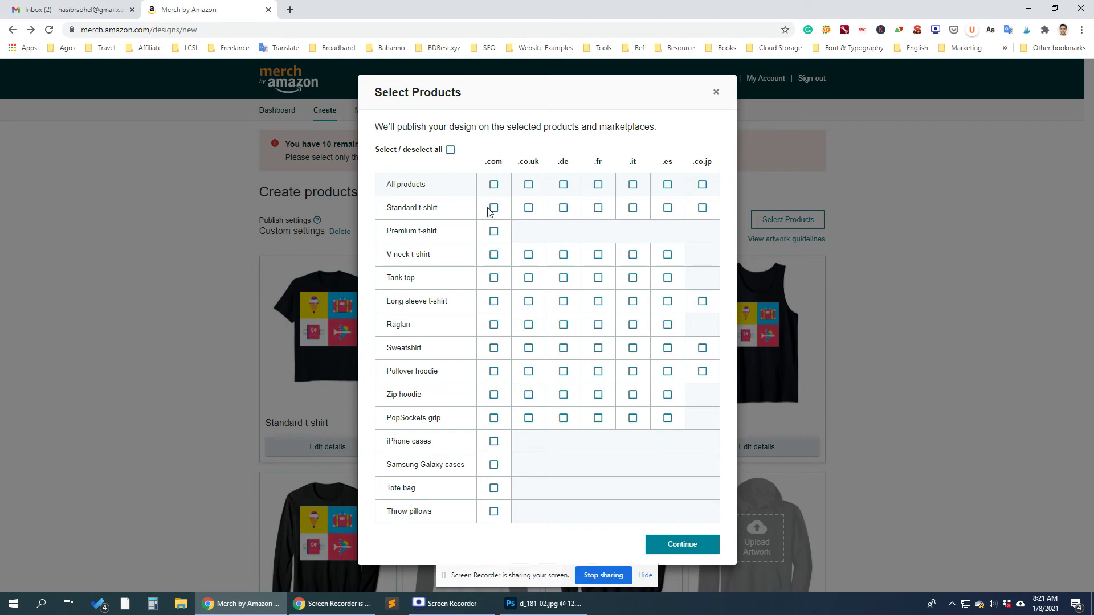
{"action": "left_click", "coordinate": [451, 150]}
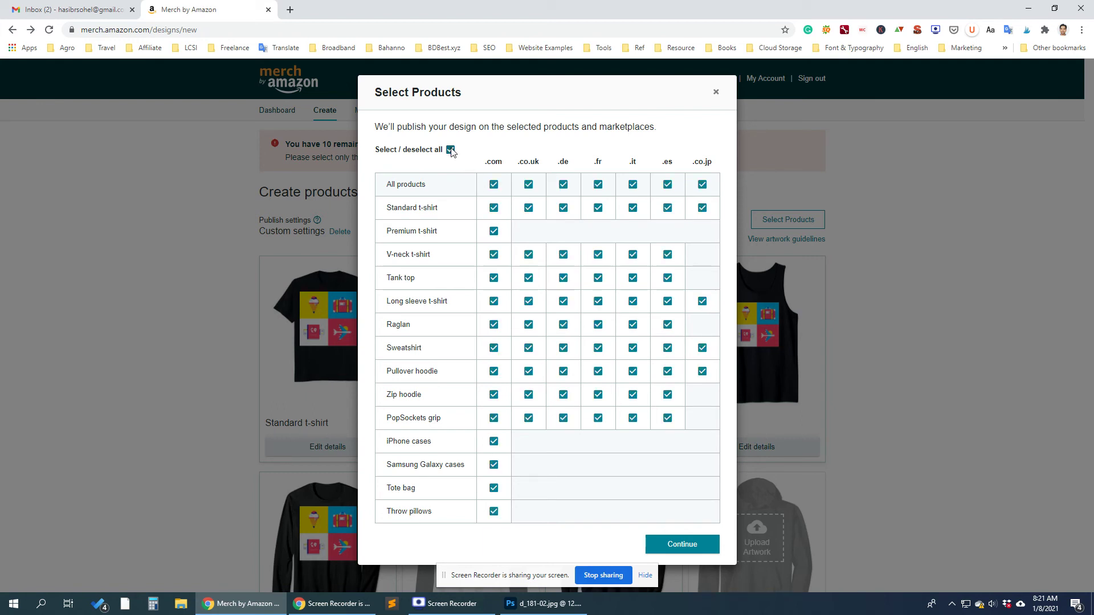
{"action": "left_click", "coordinate": [450, 151]}
- Select Standard t-shirt for .com, .co.uk, .de, .fr, .it, .es and .co.jp, and apply the product selection
{"action": "left_click", "coordinate": [495, 208]}
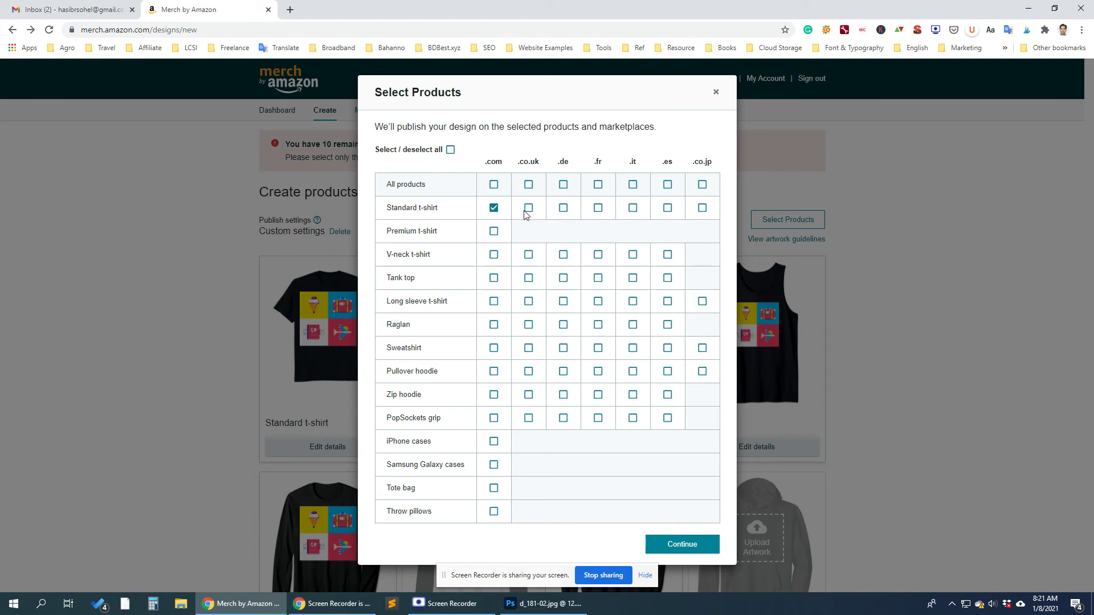
{"action": "left_click", "coordinate": [564, 210]}
{"action": "left_click", "coordinate": [599, 211]}
{"action": "left_click", "coordinate": [634, 210]}
{"action": "left_click", "coordinate": [668, 209]}
{"action": "left_click", "coordinate": [702, 209]}
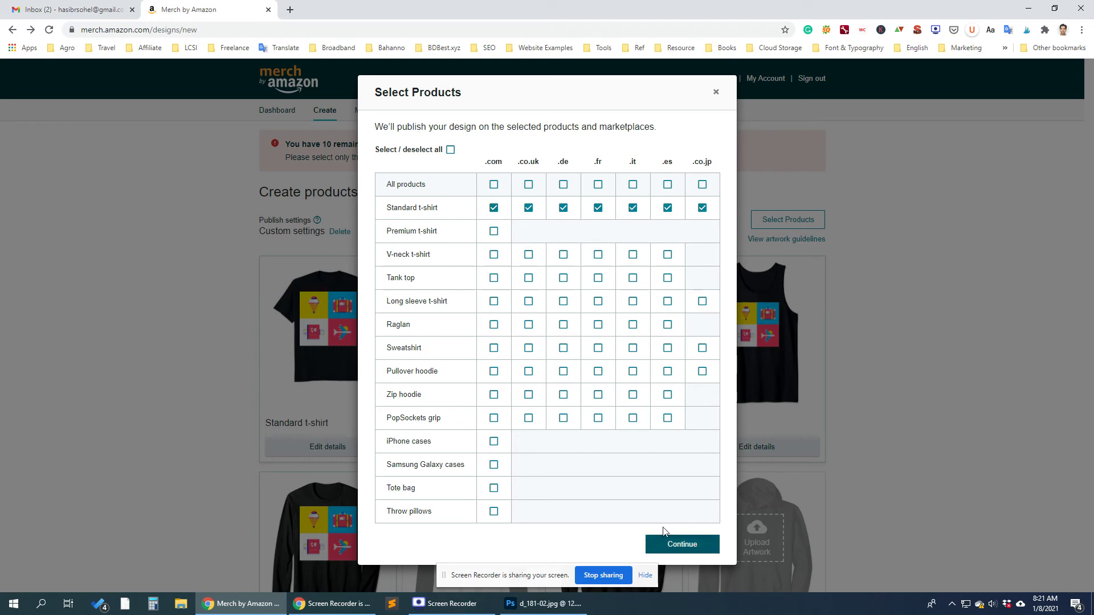
{"action": "left_click", "coordinate": [959, 272]}
- Clear the product selection, choose only Standard t-shirt on .com, and continue
{"action": "scroll", "coordinate": [801, 482], "scroll_direction": "down", "scroll_amount": 12}
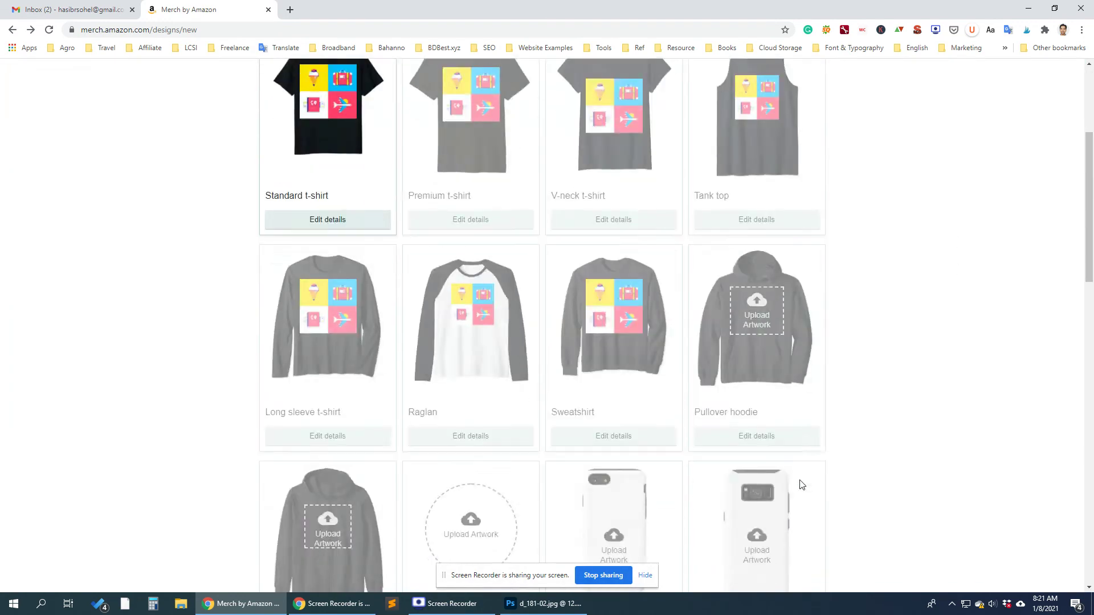
{"action": "scroll", "coordinate": [801, 484], "scroll_direction": "down", "scroll_amount": 12}
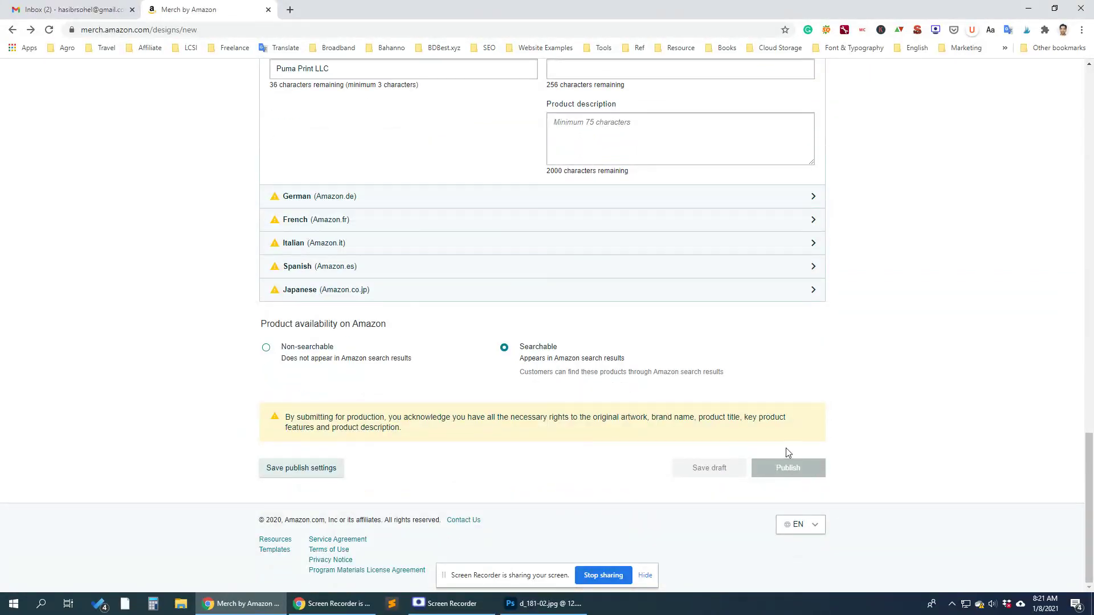
{"action": "scroll", "coordinate": [786, 451], "scroll_direction": "up", "scroll_amount": 20}
{"action": "scroll", "coordinate": [860, 425], "scroll_direction": "up", "scroll_amount": 2}
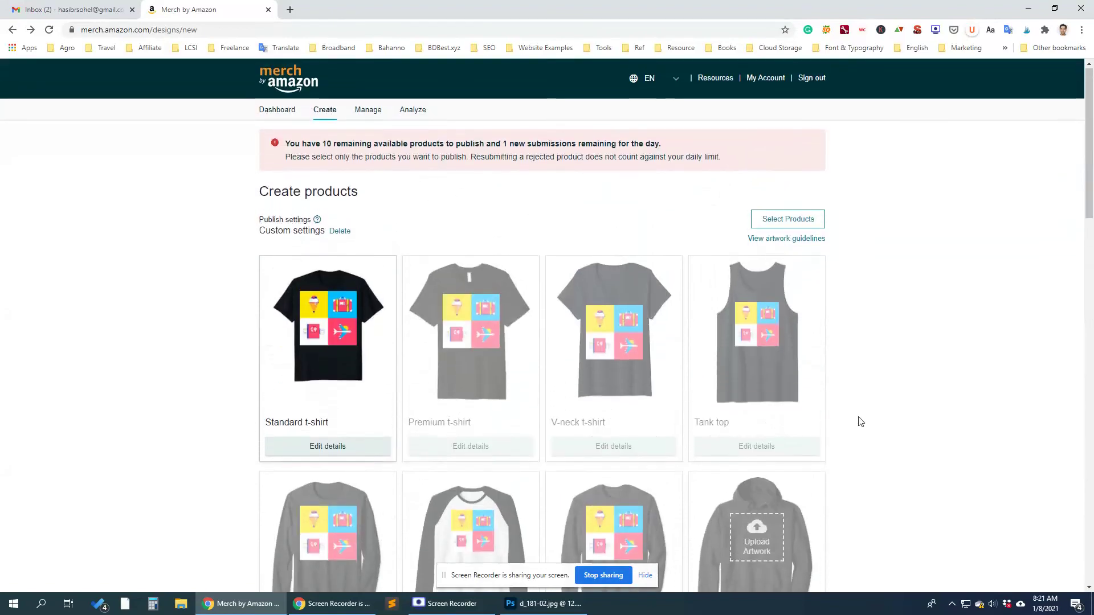
{"action": "left_click", "coordinate": [797, 221]}
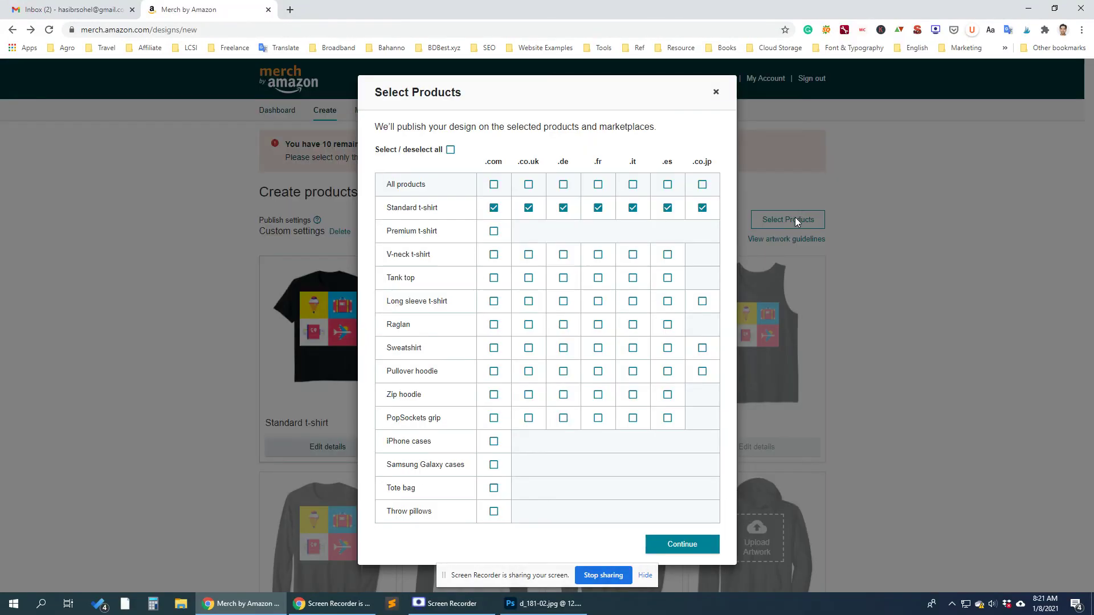
{"action": "left_click", "coordinate": [451, 151]}
{"action": "left_click", "coordinate": [450, 151]}
{"action": "left_click", "coordinate": [494, 210]}
{"action": "left_click", "coordinate": [530, 211]}
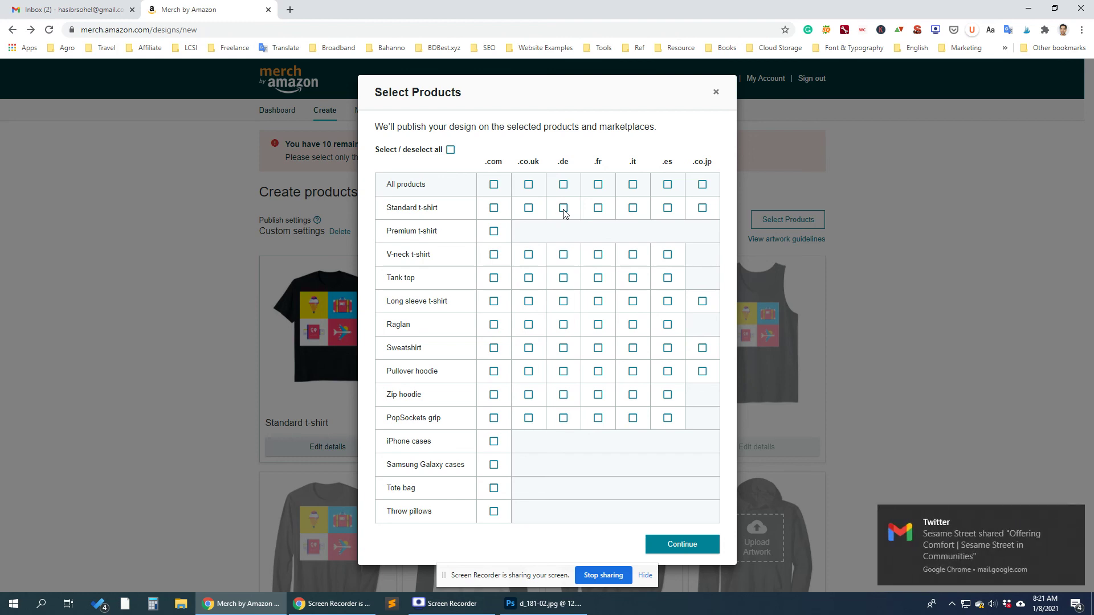
{"action": "left_click", "coordinate": [563, 210]}
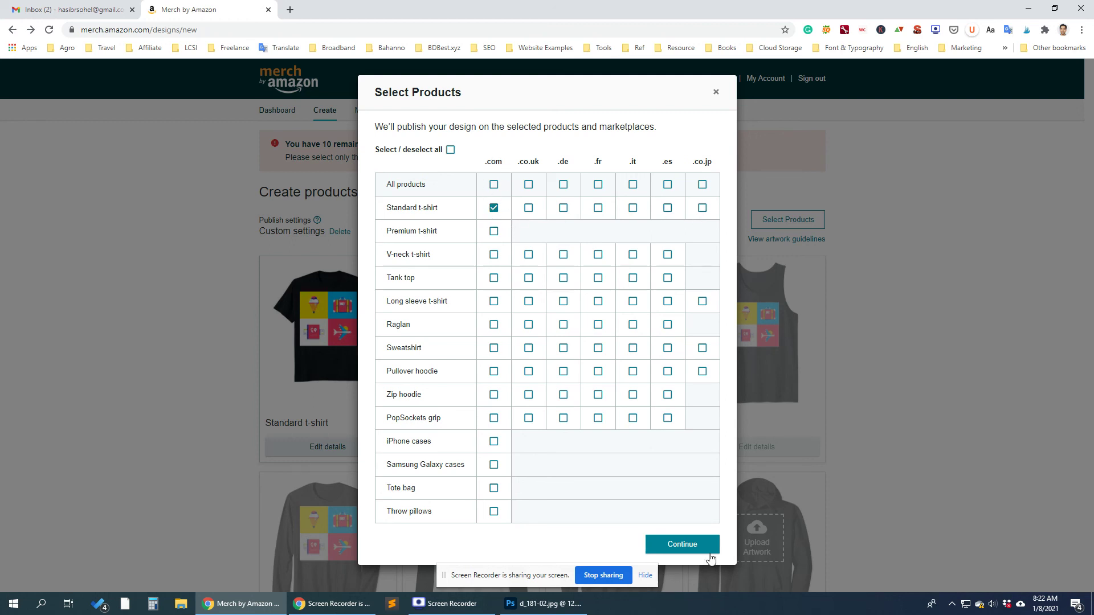
{"action": "left_click", "coordinate": [686, 546]}
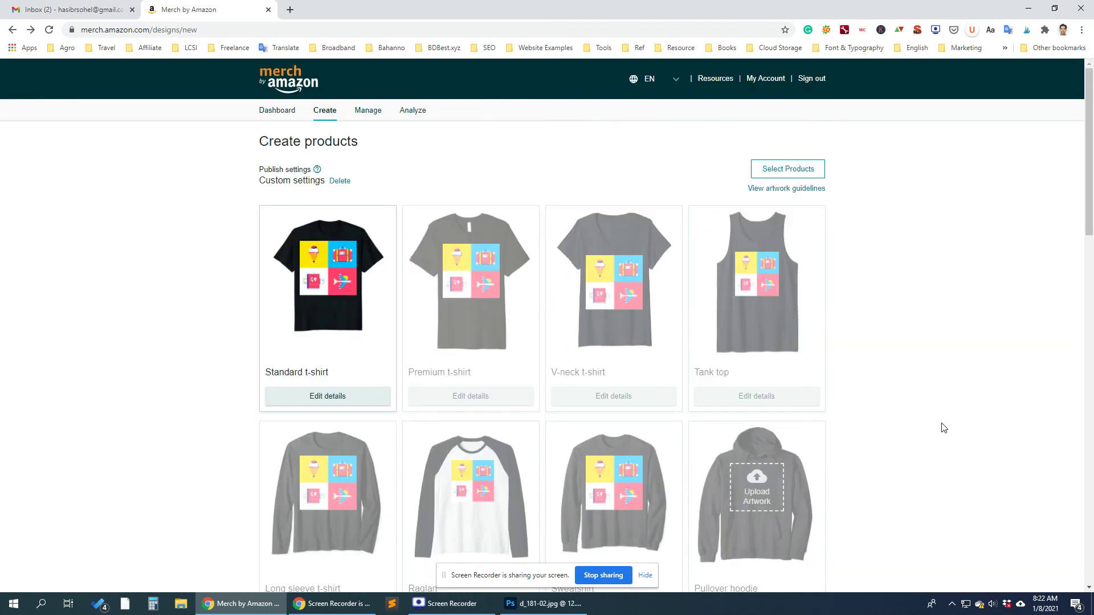
- Review the English design title, brand, product features, description and Amazon availability down to the publishing options
{"action": "scroll", "coordinate": [789, 468], "scroll_direction": "down", "scroll_amount": 20}
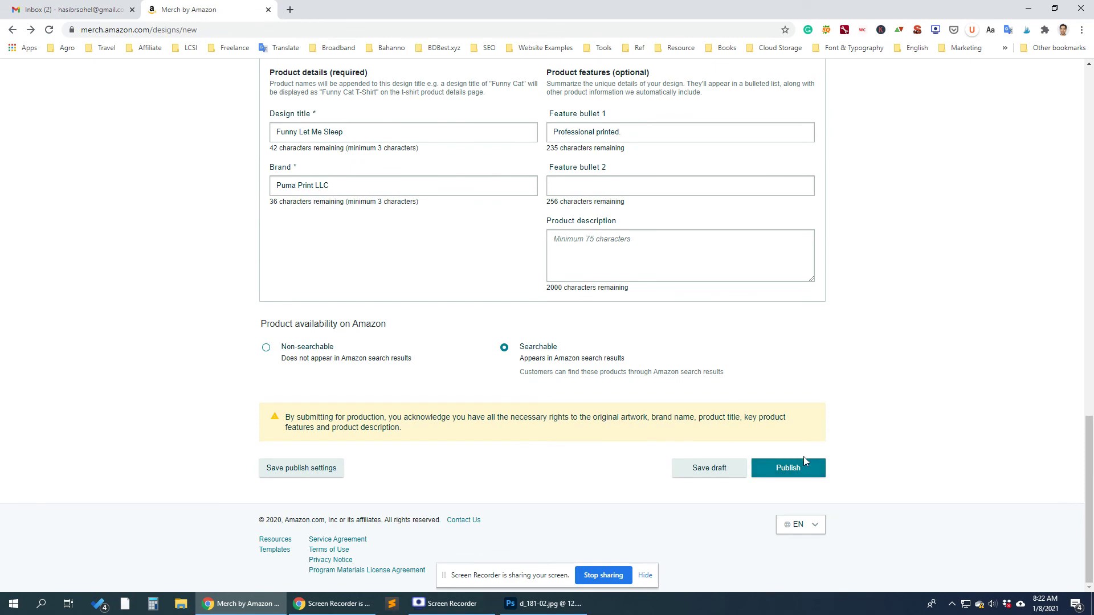
{"action": "scroll", "coordinate": [801, 473], "scroll_direction": "up", "scroll_amount": 4}
{"action": "scroll", "coordinate": [626, 398], "scroll_direction": "down", "scroll_amount": 2}
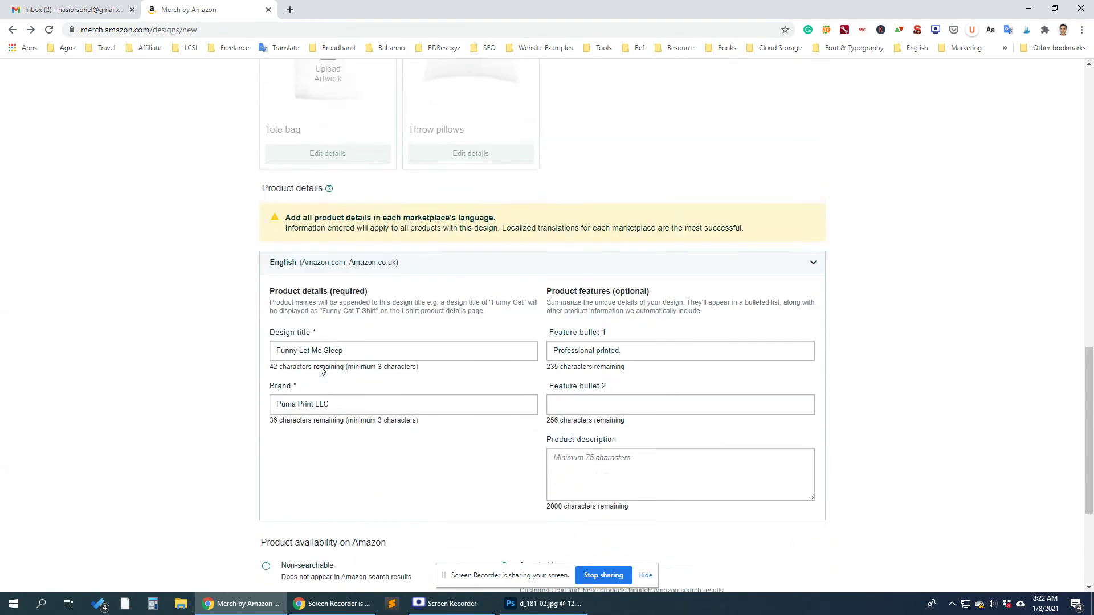
{"action": "left_click_drag", "start_coordinate": [361, 247], "coordinate": [277, 246]}
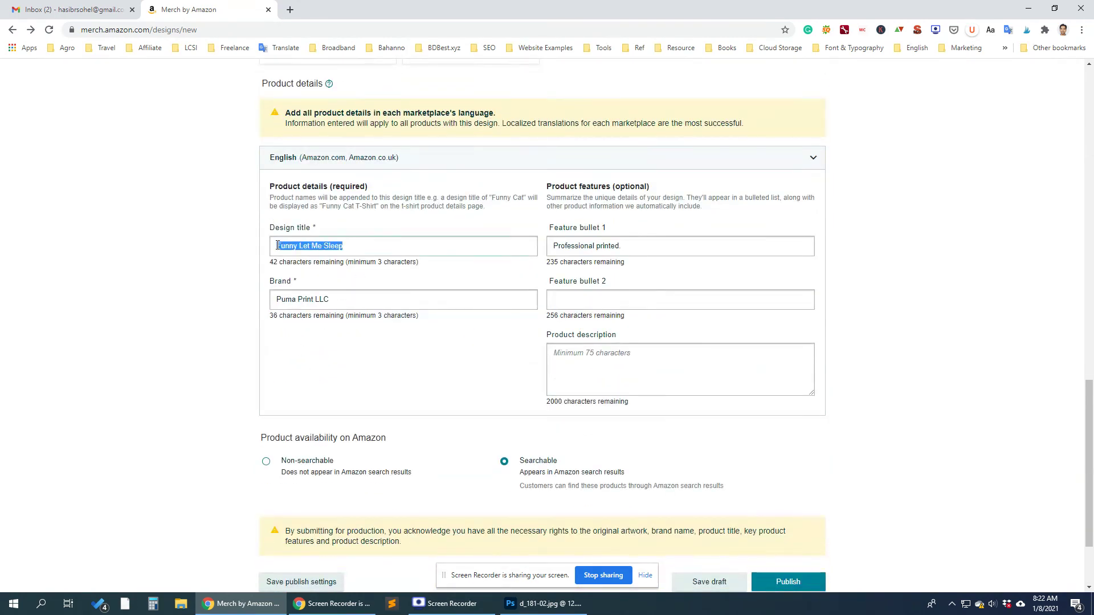
{"action": "left_click", "coordinate": [374, 303]}
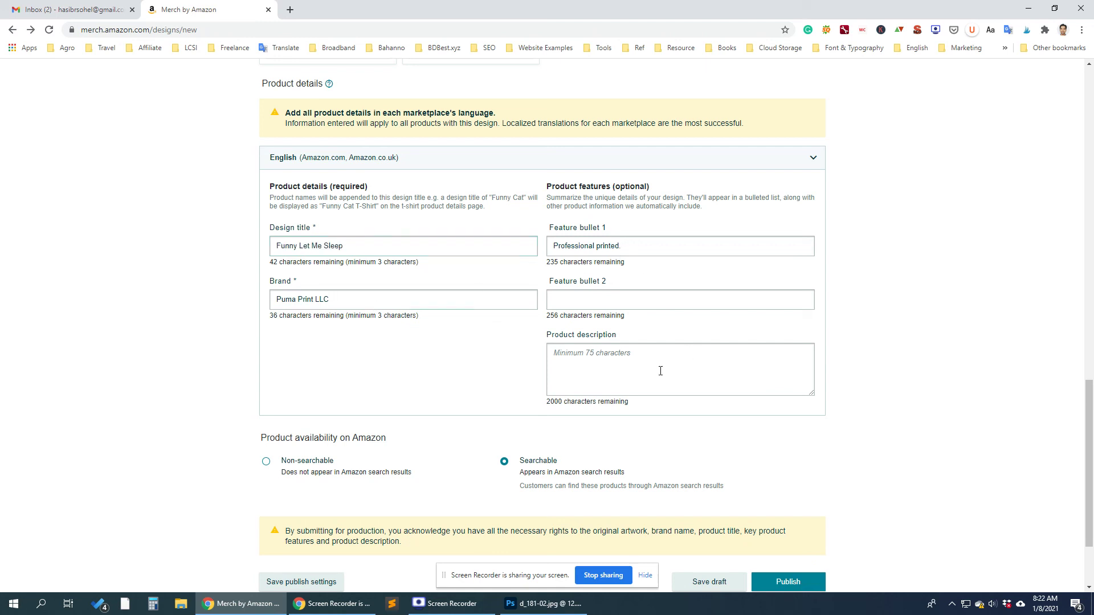
{"action": "scroll", "coordinate": [741, 388], "scroll_direction": "down", "scroll_amount": 2}
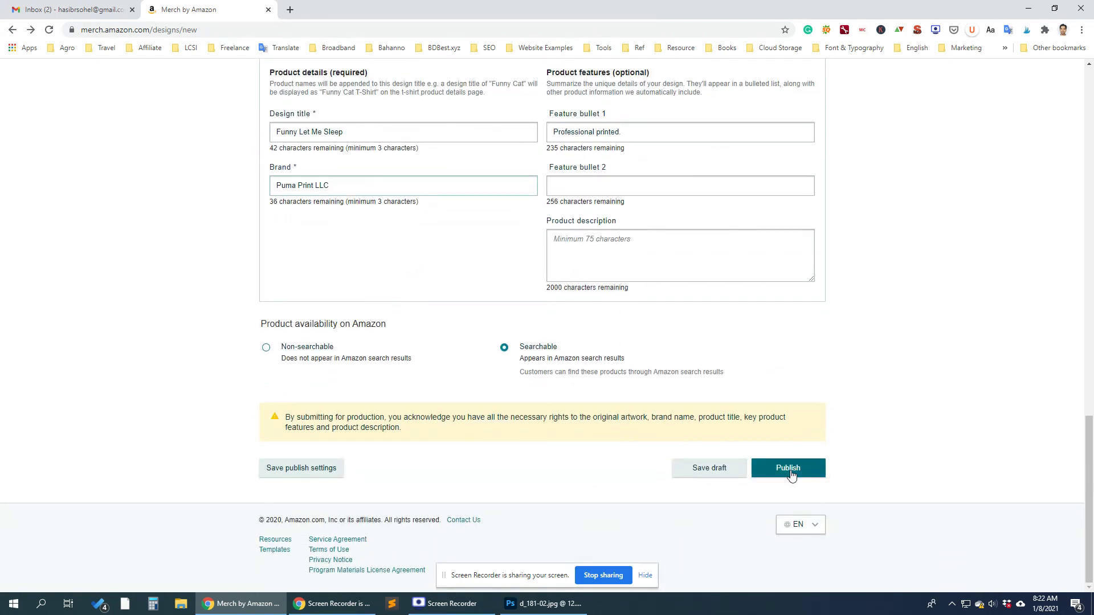